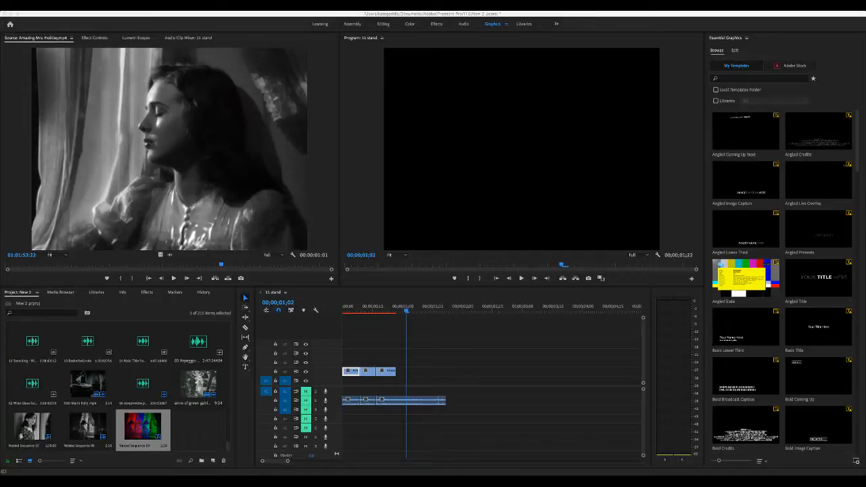
- Load the Derps.mp4 clip from the project into the Source Monitor and rewind it to its beginning
{"action": "left_click", "coordinate": [521, 149]}
{"action": "left_click", "coordinate": [487, 331]}
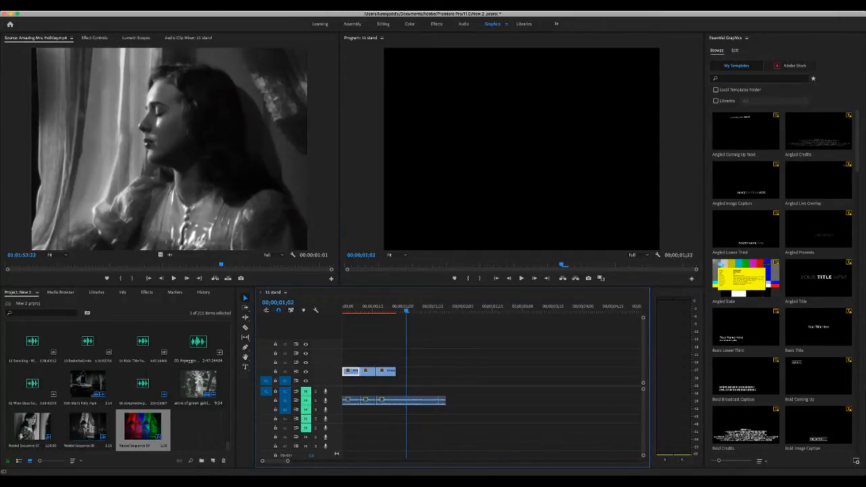
{"action": "scroll", "coordinate": [88, 428], "scroll_direction": "up", "scroll_amount": 10}
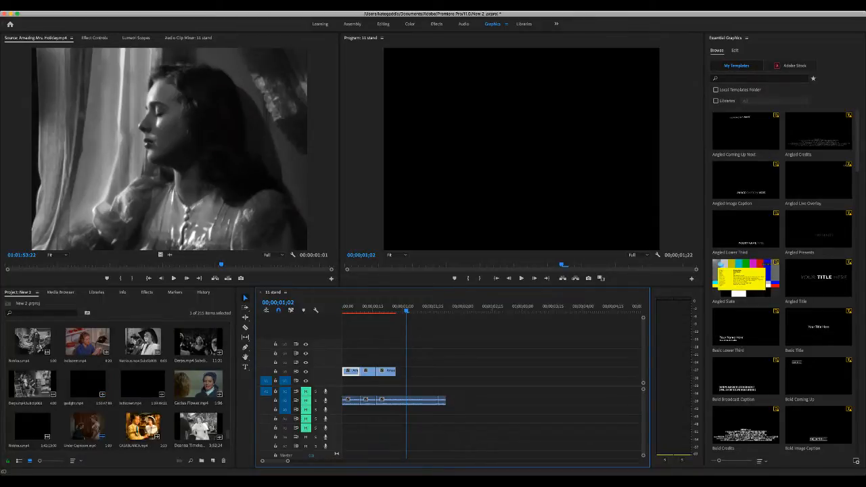
{"action": "scroll", "coordinate": [115, 385], "scroll_direction": "up", "scroll_amount": 3}
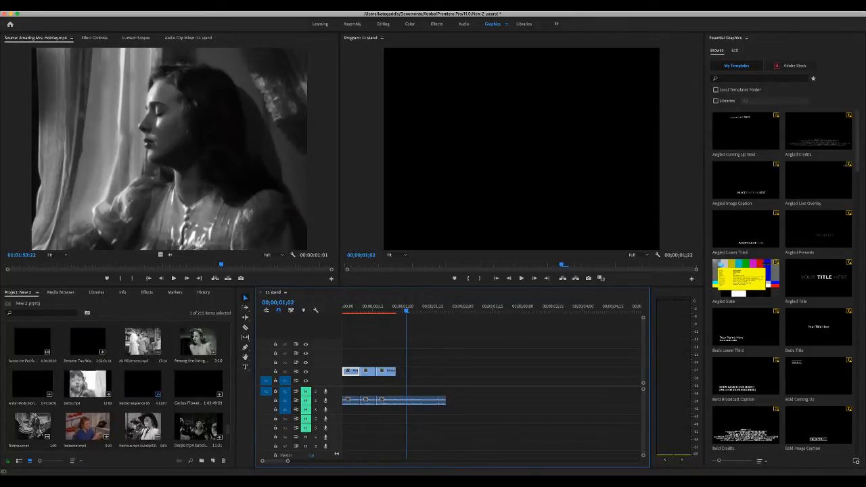
{"action": "double_click", "coordinate": [88, 385]}
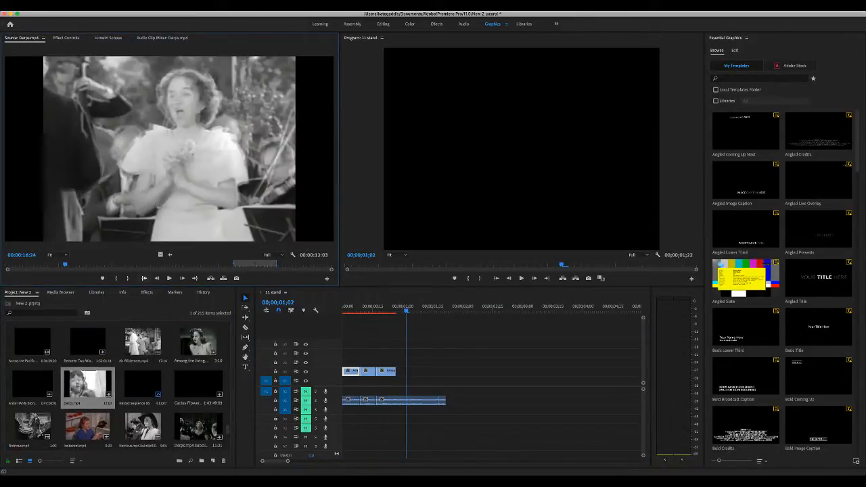
{"action": "left_click_drag", "start_coordinate": [65, 264], "coordinate": [6, 264]}
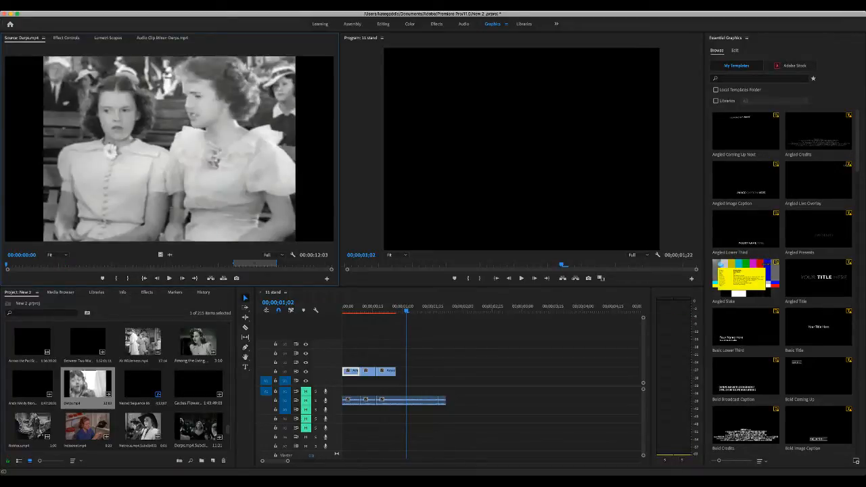
- Review the Derps.mp4 clip in the enlarged monitor, replaying it from the start, and restore the normal layout
{"action": "key", "text": "grave"}
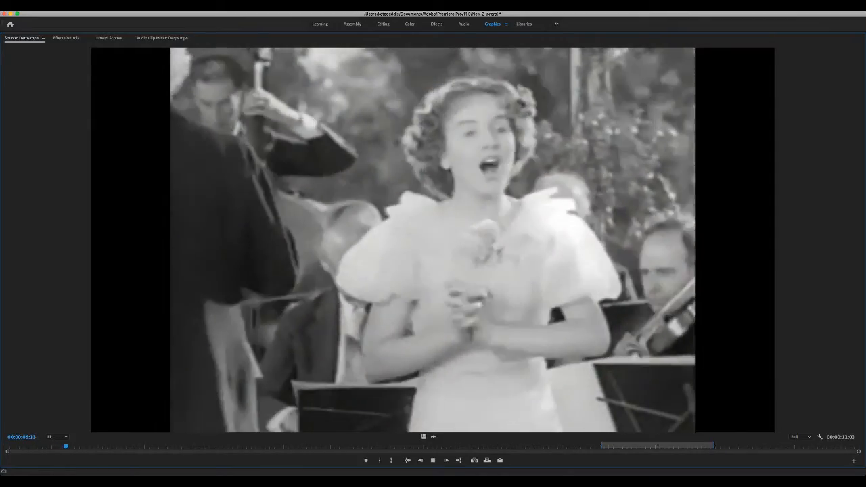
{"action": "key", "text": "space"}
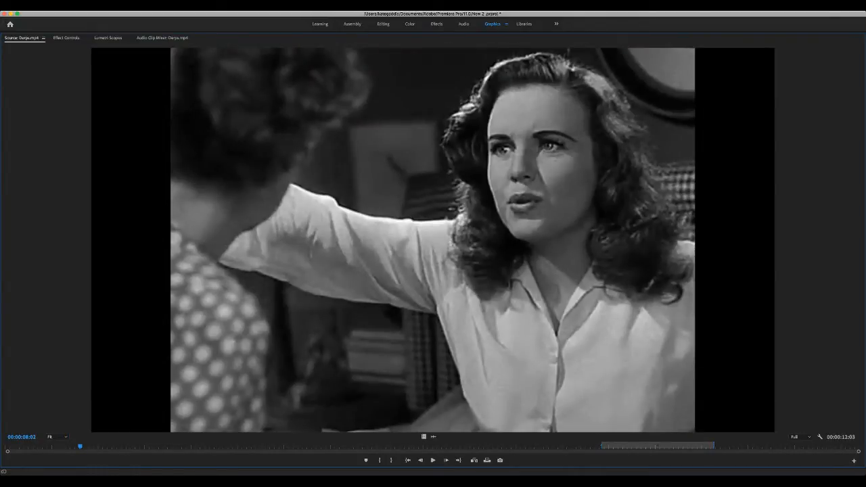
{"action": "left_click_drag", "start_coordinate": [80, 447], "coordinate": [7, 447]}
{"action": "key", "text": "space"}
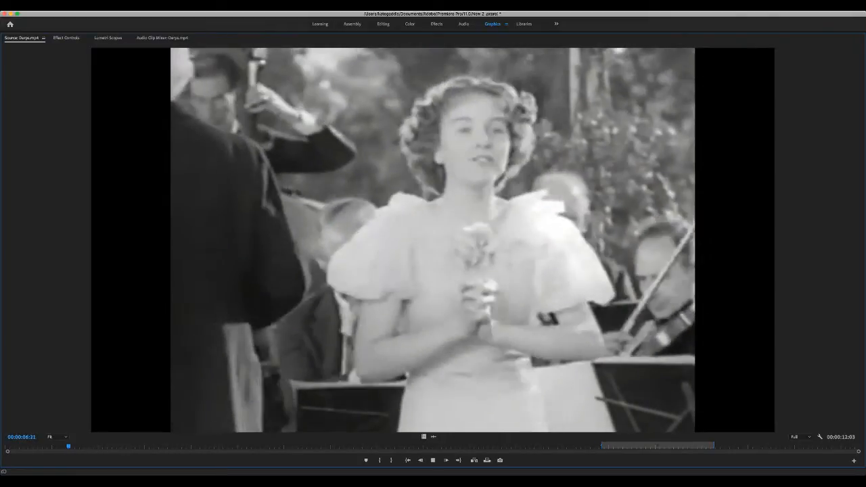
{"action": "key", "text": "grave"}
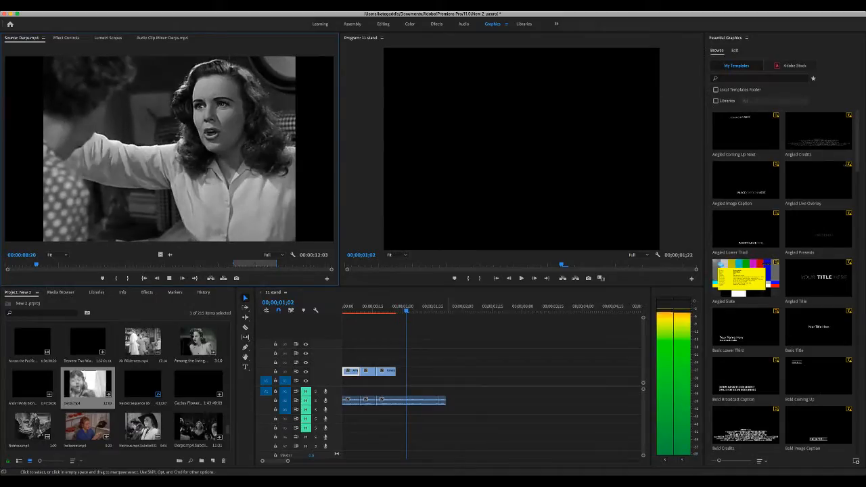
{"action": "key", "text": "space"}
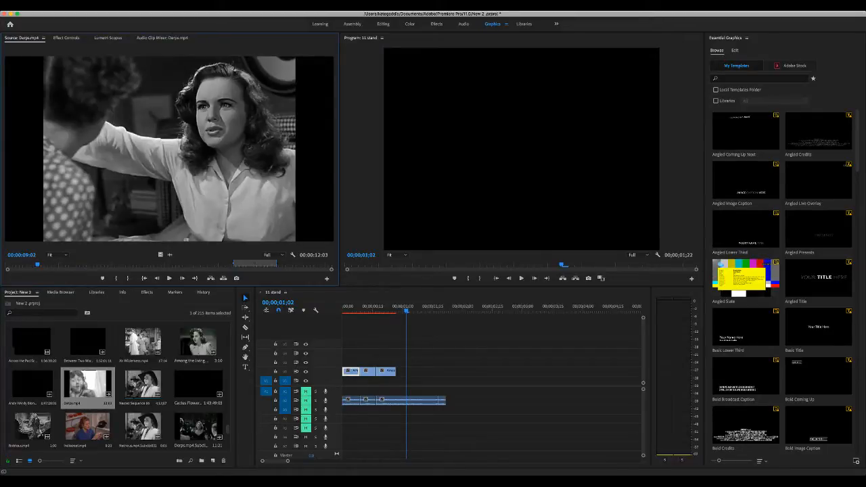
- Find Nested Sequence 09 in the project and play it in the Source Monitor to examine its colour-split effect
{"action": "scroll", "coordinate": [115, 386], "scroll_direction": "down", "scroll_amount": 5}
{"action": "scroll", "coordinate": [115, 386], "scroll_direction": "up", "scroll_amount": 5}
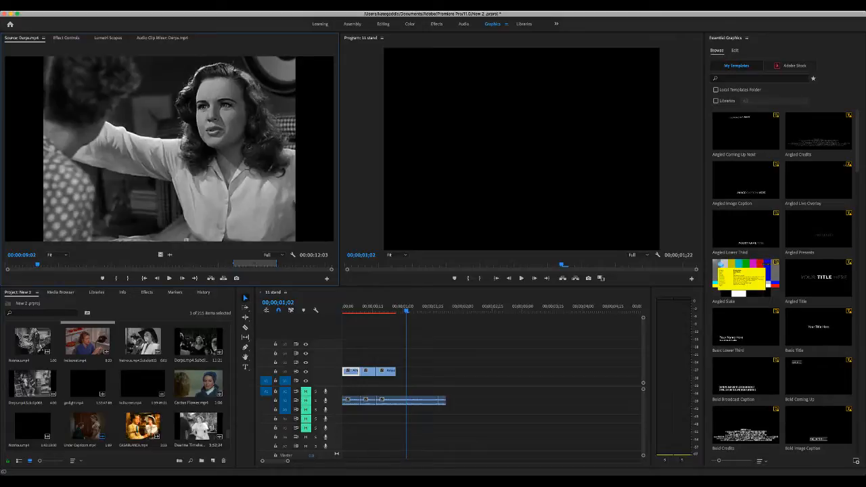
{"action": "scroll", "coordinate": [115, 386], "scroll_direction": "down", "scroll_amount": 5}
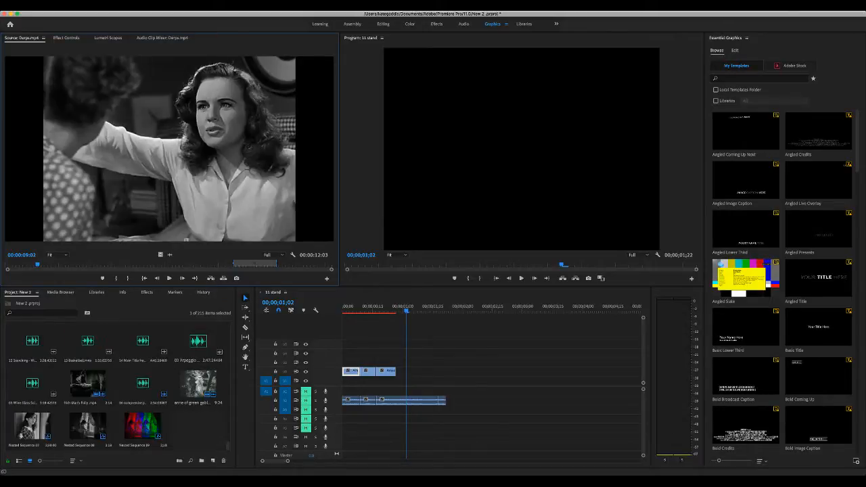
{"action": "double_click", "coordinate": [143, 425]}
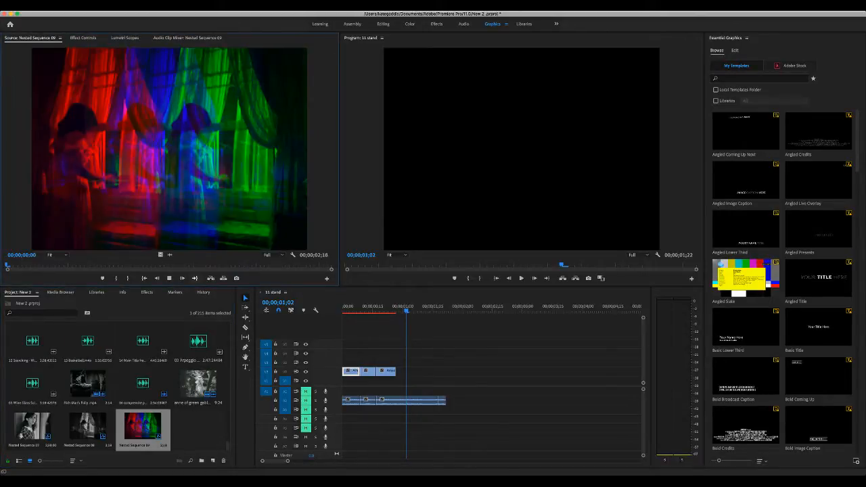
{"action": "key", "text": "space"}
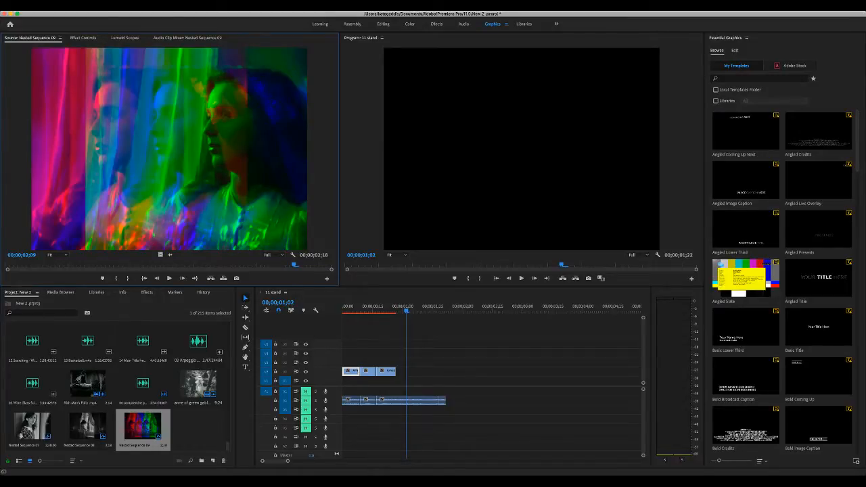
- Load the one-second Amazing Mrs. Holiday clip from the project into the Source Monitor
{"action": "scroll", "coordinate": [115, 386], "scroll_direction": "up", "scroll_amount": 10}
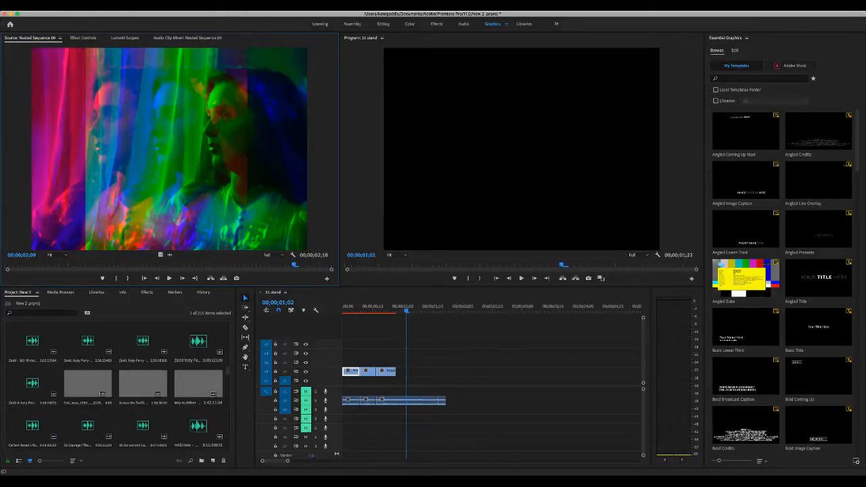
{"action": "scroll", "coordinate": [115, 386], "scroll_direction": "up", "scroll_amount": 3}
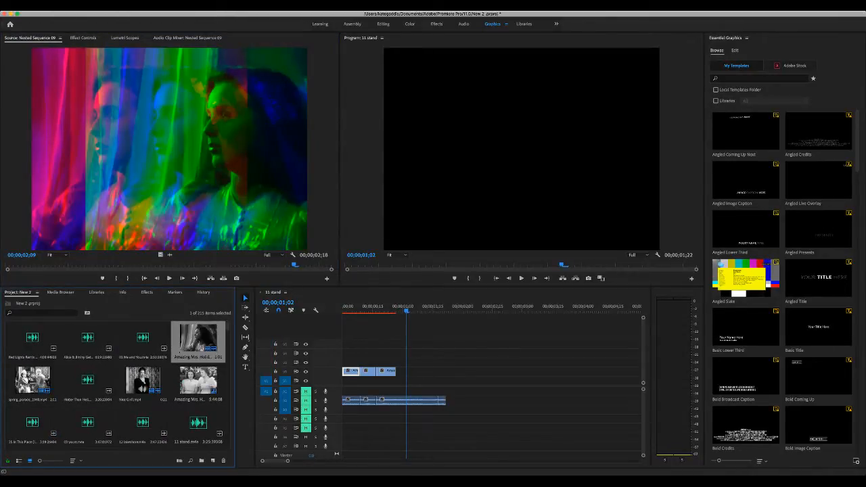
{"action": "double_click", "coordinate": [198, 341]}
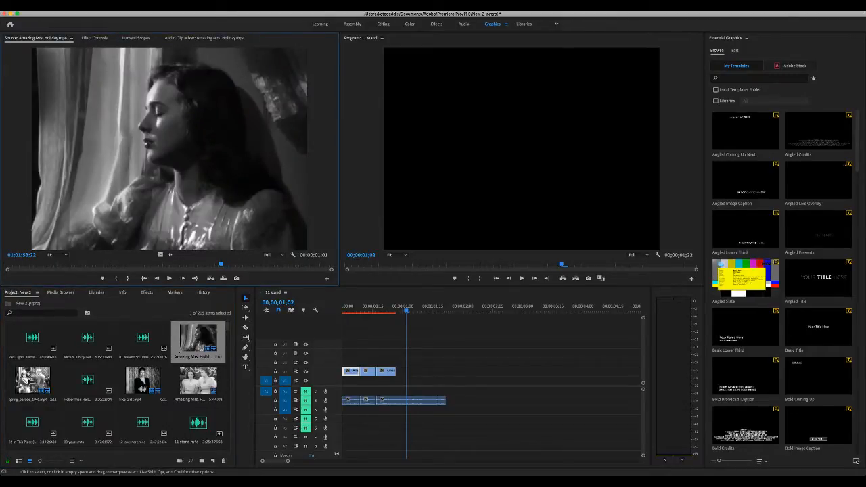
- Play the 11 stand sequence from the start and delete its three short video clips, keeping the audio
{"action": "mouse_move", "coordinate": [288, 461]}
{"action": "left_mouse_down"}
{"action": "mouse_move", "coordinate": [304, 461]}
{"action": "mouse_move", "coordinate": [274, 461]}
{"action": "mouse_move", "coordinate": [637, 461]}
{"action": "mouse_move", "coordinate": [273, 461]}
{"action": "mouse_move", "coordinate": [289, 461]}
{"action": "left_mouse_up"}
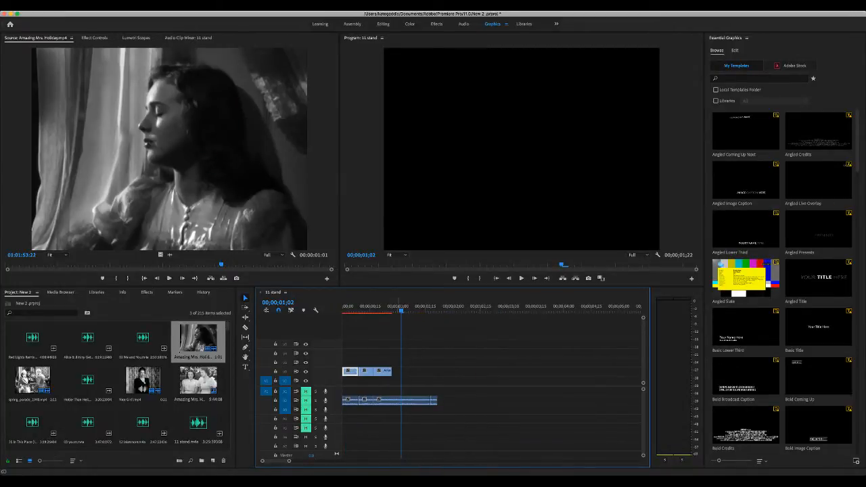
{"action": "left_click_drag", "start_coordinate": [400, 310], "coordinate": [342, 310]}
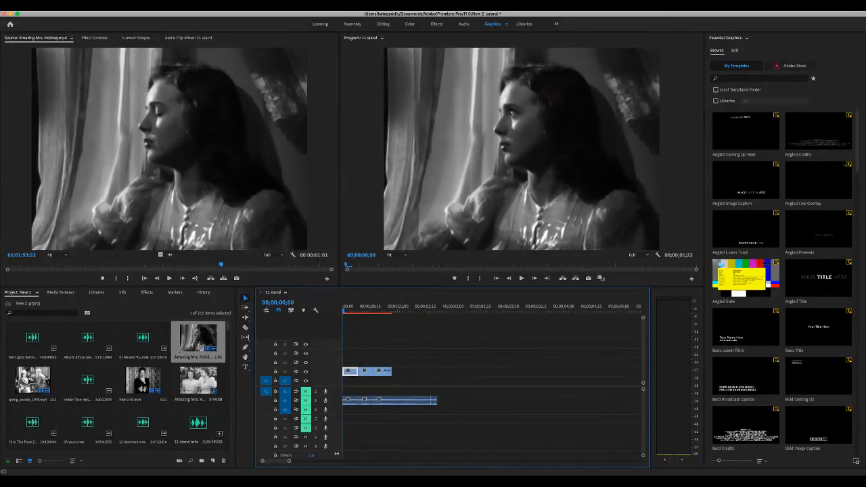
{"action": "key", "text": "space"}
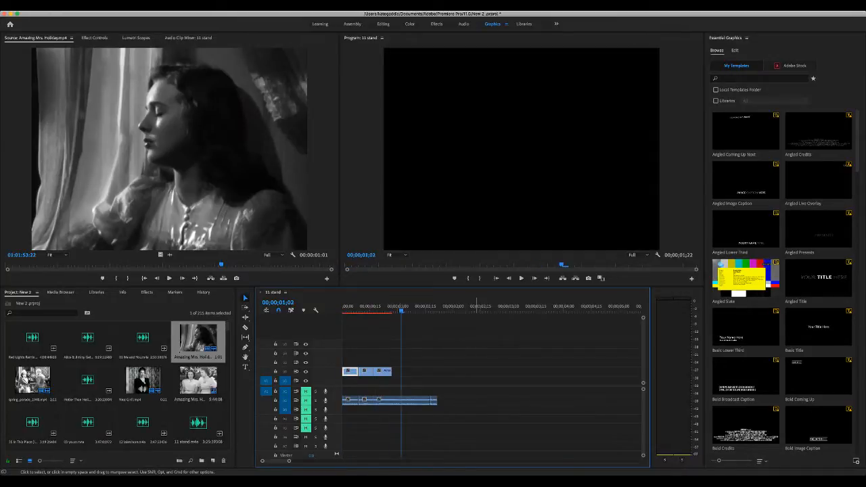
{"action": "left_click_drag", "start_coordinate": [399, 374], "coordinate": [344, 369]}
{"action": "key", "text": "Delete"}
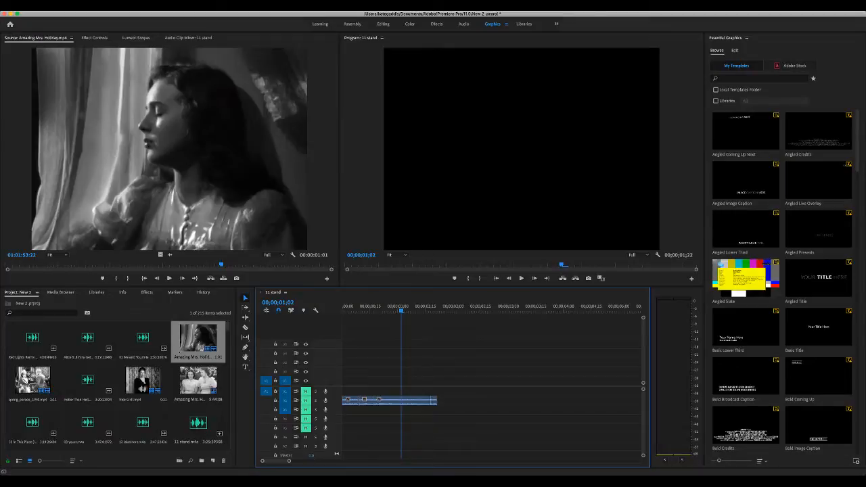
- Mark a one-second section of the source clip ending around 01:01:37:21 and place it at the start of the fourth video track
{"action": "left_click_drag", "start_coordinate": [221, 265], "coordinate": [221, 265]}
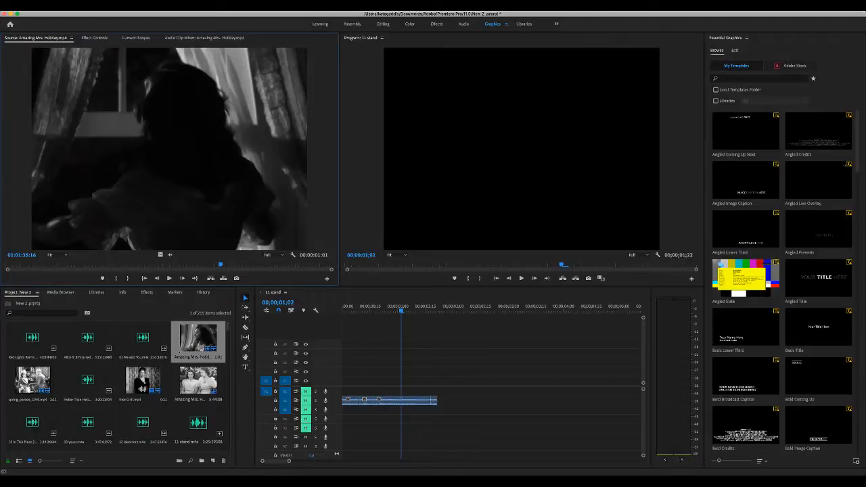
{"action": "key", "text": "space"}
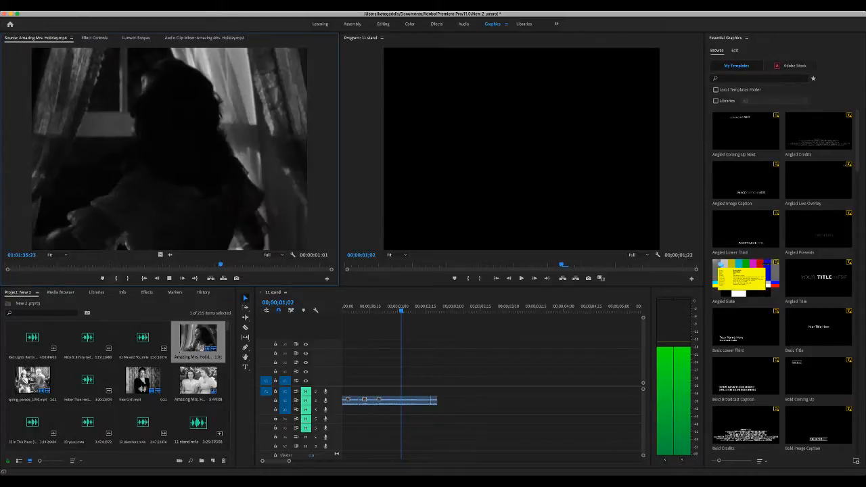
{"action": "key", "text": "space"}
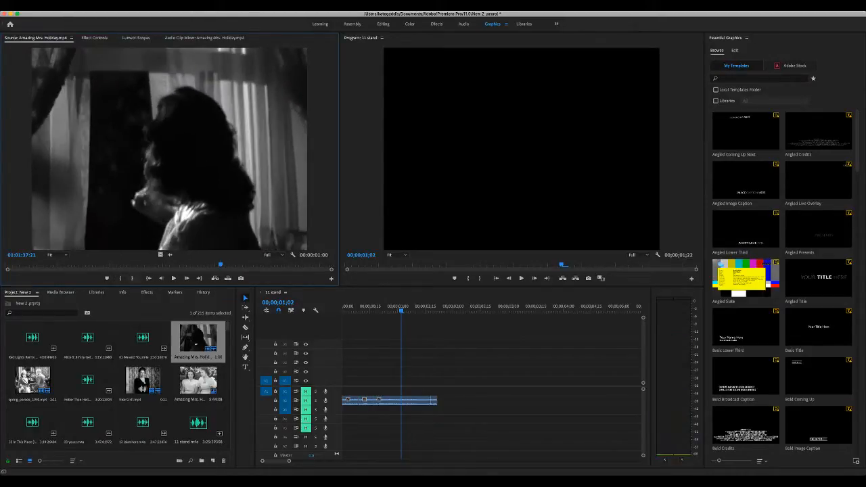
{"action": "left_click_drag", "start_coordinate": [169, 150], "coordinate": [344, 353]}
- Play the sequence from the start and slightly shorten the end of the new clip's video
{"action": "key", "text": "Home"}
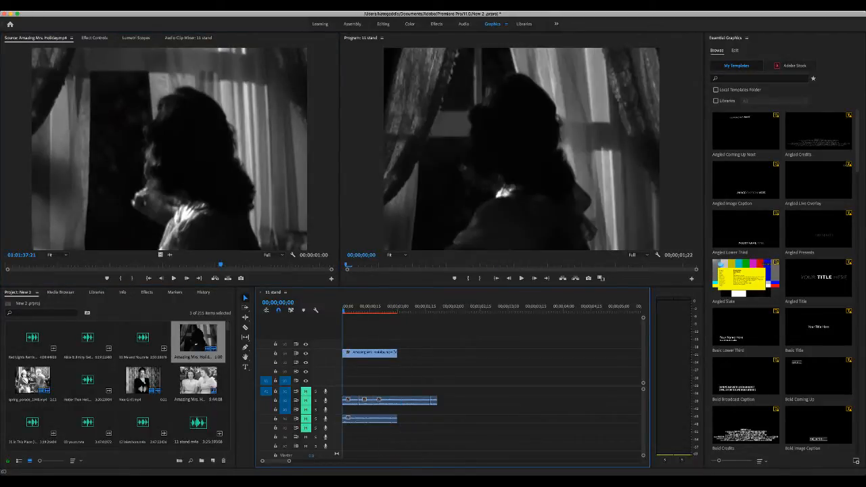
{"action": "key", "text": "space"}
{"action": "key", "text": "space"}
{"action": "left_click_drag", "start_coordinate": [397, 353], "coordinate": [389, 353]}
- Play the source clip in the enlarged monitor and mark a 24-frame section of the woman in profile by the curtains
{"action": "left_click", "coordinate": [183, 156]}
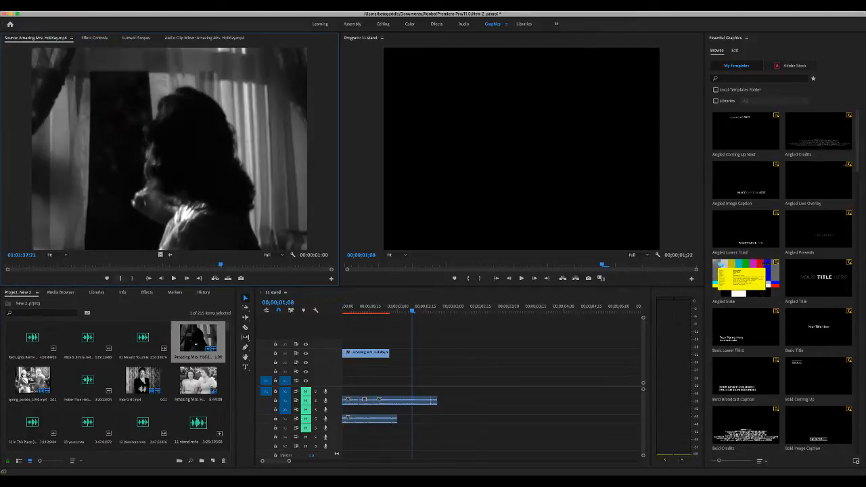
{"action": "key", "text": "grave"}
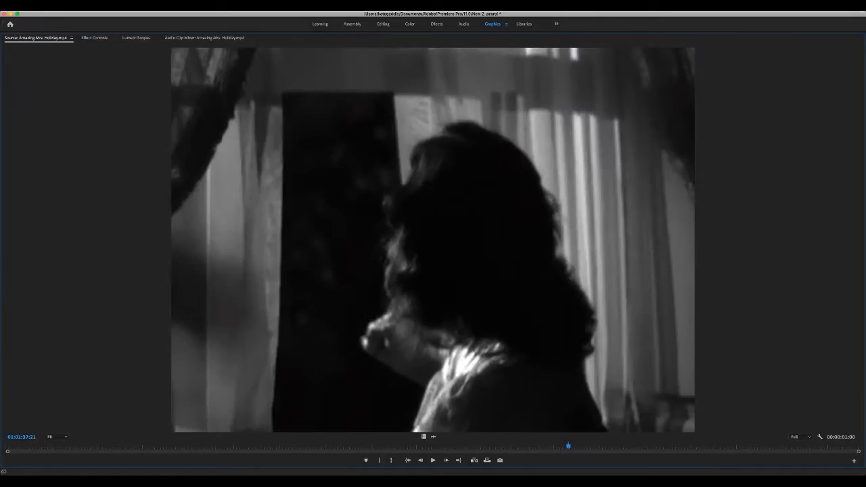
{"action": "key", "text": "space"}
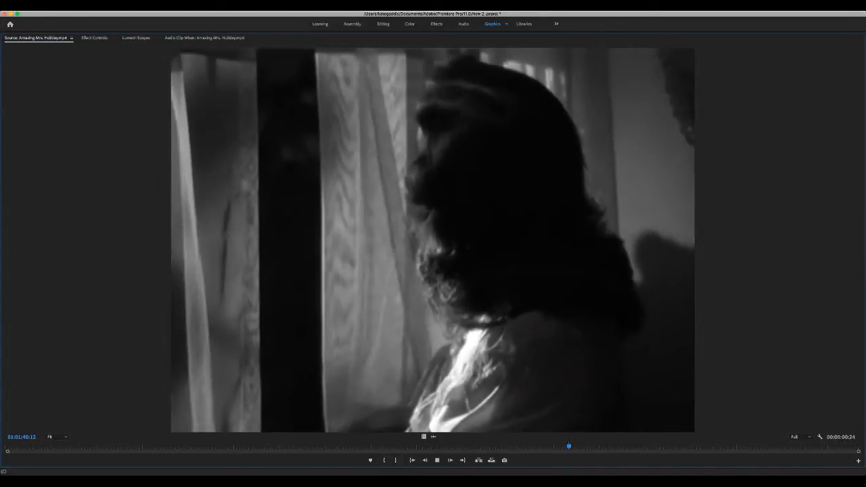
{"action": "key", "text": "space"}
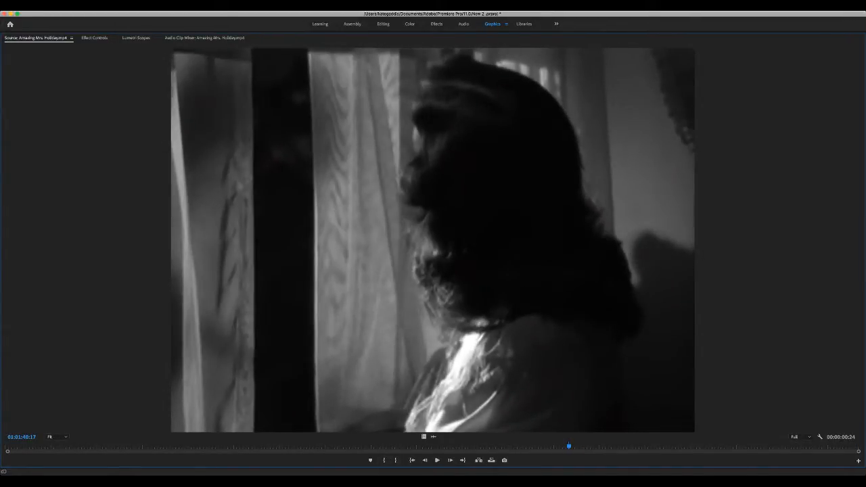
- Review the earlier window shot in the enlarged source, restore the layout, and add the marked 24-frame section directly after the first timeline clip
{"action": "left_click_drag", "start_coordinate": [569, 446], "coordinate": [567, 446]}
{"action": "key", "text": "space"}
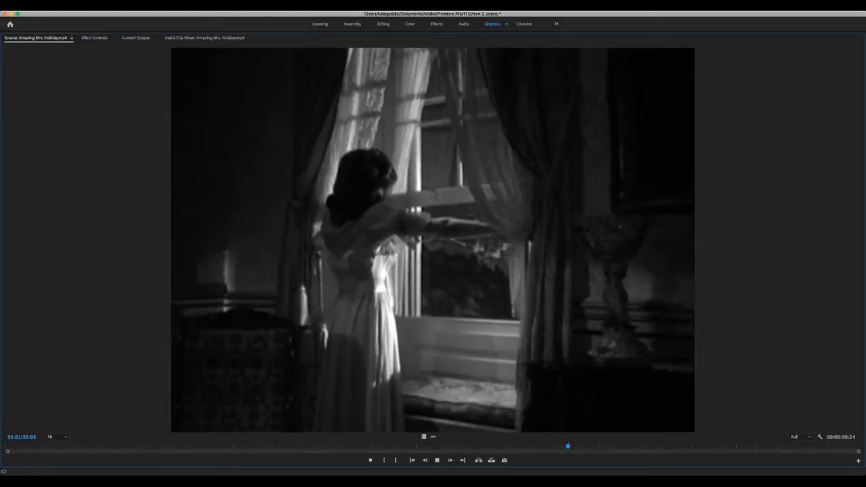
{"action": "key", "text": "space"}
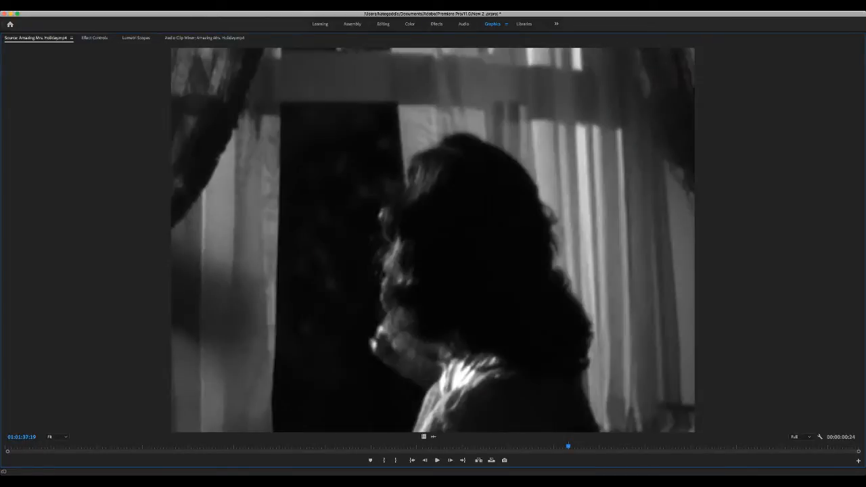
{"action": "key", "text": "grave"}
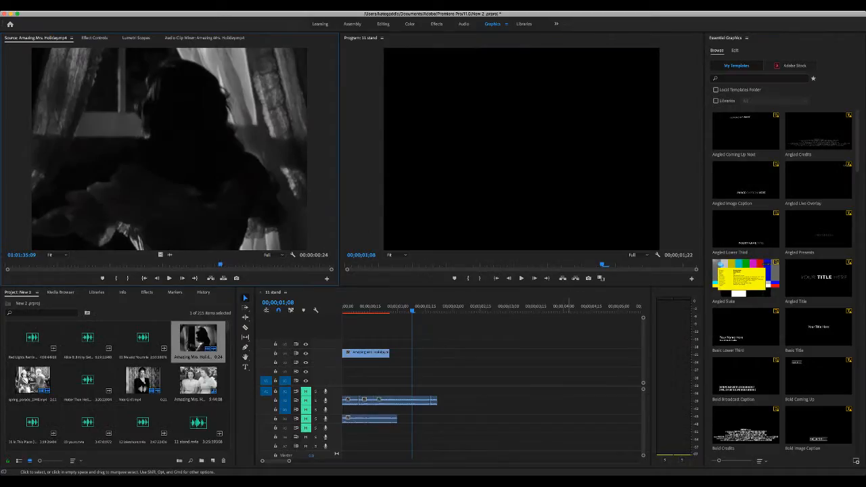
{"action": "key", "text": "period"}
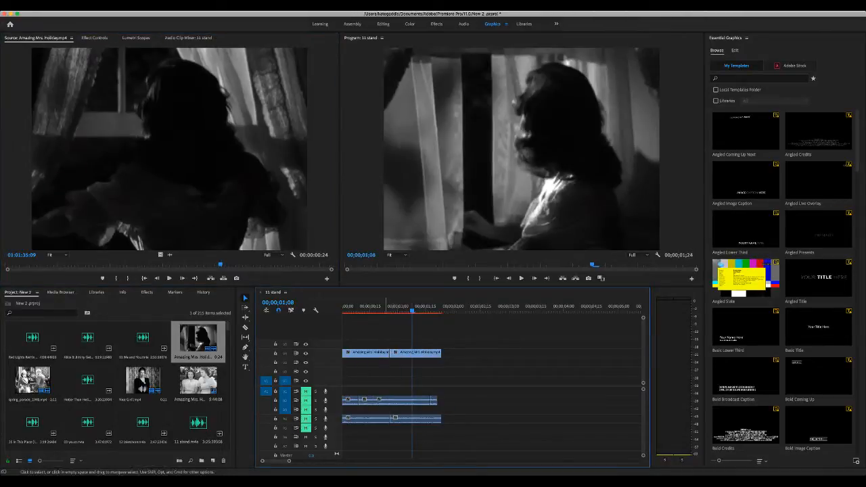
- Play the two joined clips from the start of the sequence and return to the beginning
{"action": "key", "text": "Home"}
{"action": "key", "text": "space"}
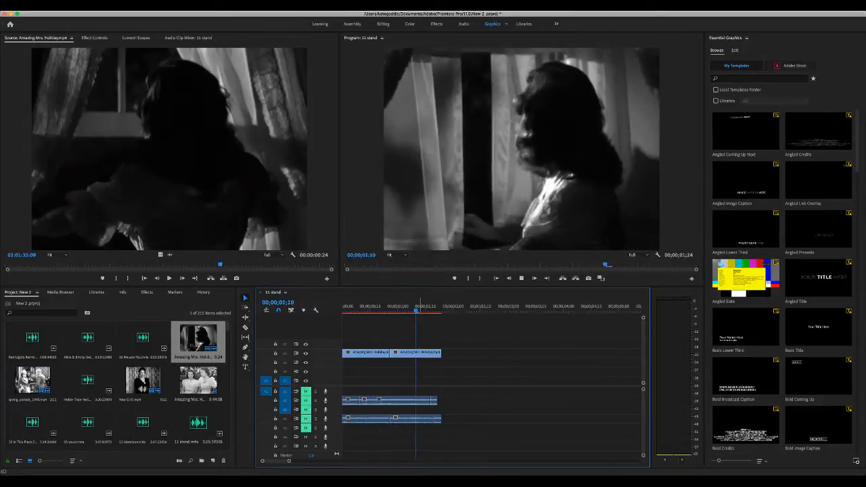
{"action": "key", "text": "Home"}
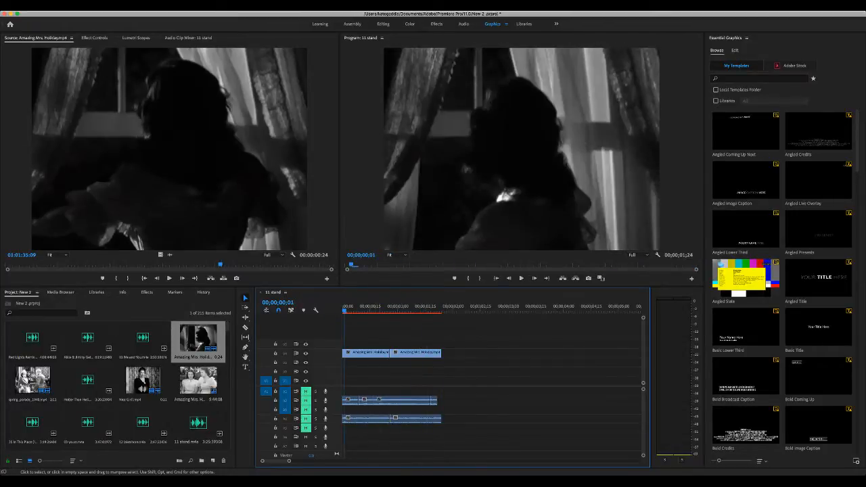
- Shorten the video of the first two timeline clips, close the gap between them, and play the sequence
{"action": "left_click", "coordinate": [390, 352]}
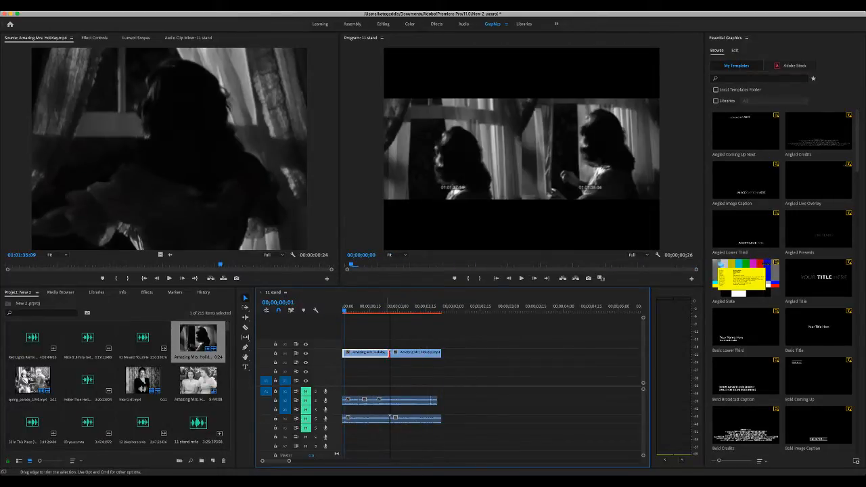
{"action": "mouse_move", "coordinate": [388, 353]}
{"action": "left_mouse_down"}
{"action": "mouse_move", "coordinate": [361, 353]}
{"action": "mouse_move", "coordinate": [412, 352]}
{"action": "mouse_move", "coordinate": [381, 352]}
{"action": "left_mouse_up"}
{"action": "key", "text": "space"}
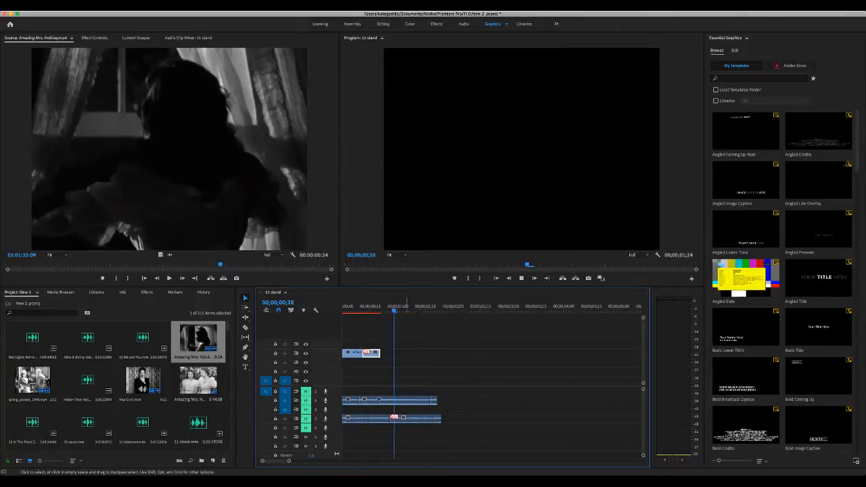
- Advance through the Amazing Mrs. Holiday source and mark the next 24-frame section, ending with the woman in profile at 01:01:39:15
{"action": "left_click", "coordinate": [169, 149]}
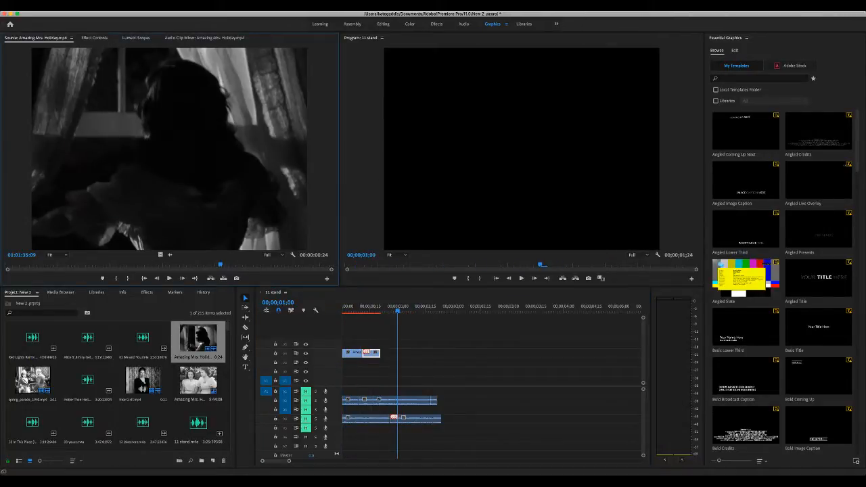
{"action": "key", "text": "Right"}
{"action": "key", "text": "Right"}
{"action": "key", "text": "Right"}
{"action": "key", "text": "Right"}
{"action": "key", "text": "Right"}
{"action": "key", "text": "Right"}
{"action": "key", "text": "Right"}
{"action": "key", "text": "Right"}
{"action": "key", "text": "Right"}
{"action": "key", "text": "space"}
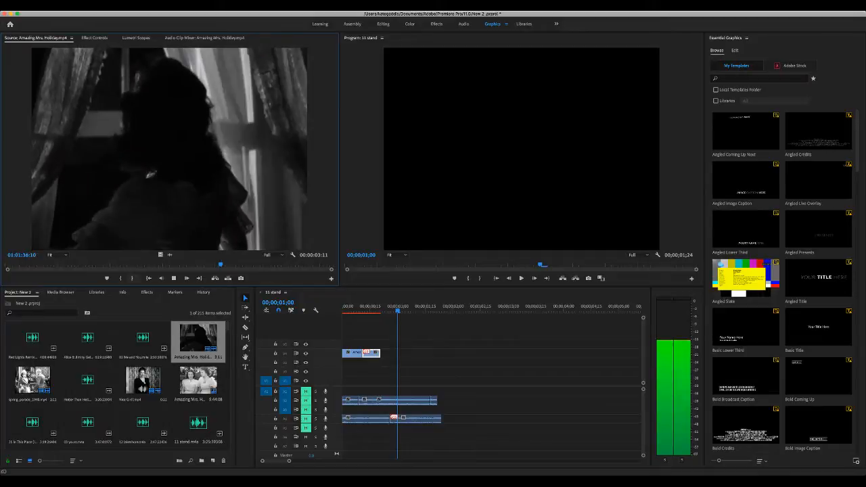
{"action": "key", "text": "space"}
{"action": "key", "text": "i"}
{"action": "key", "text": "space"}
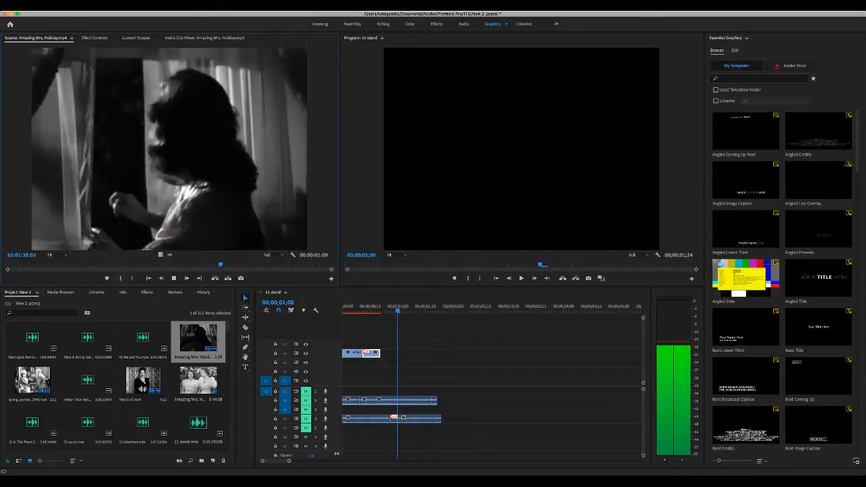
{"action": "key", "text": "space"}
{"action": "key", "text": "o"}
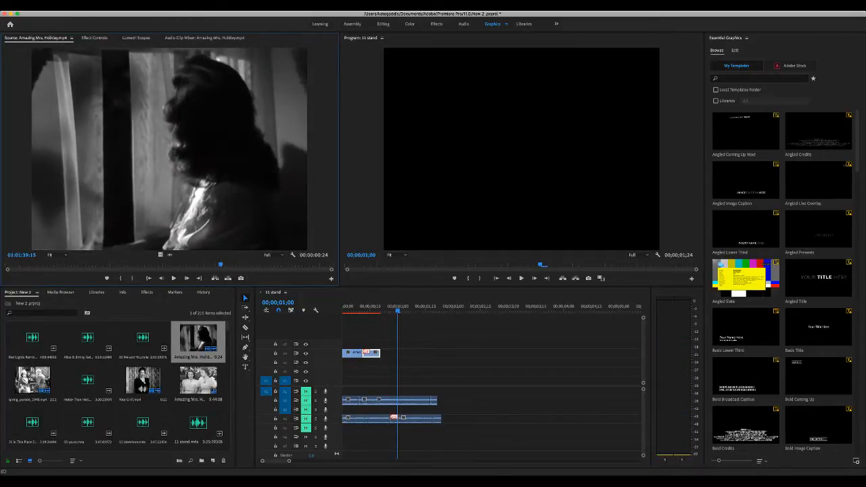
- Add the marked 24-frame section after the second timeline clip, shorten its video to end at 00;00;01;00, and play the edit
{"action": "left_click_drag", "start_coordinate": [169, 149], "coordinate": [399, 353]}
{"action": "key", "text": "super+alt+v"}
{"action": "key", "text": "Return"}
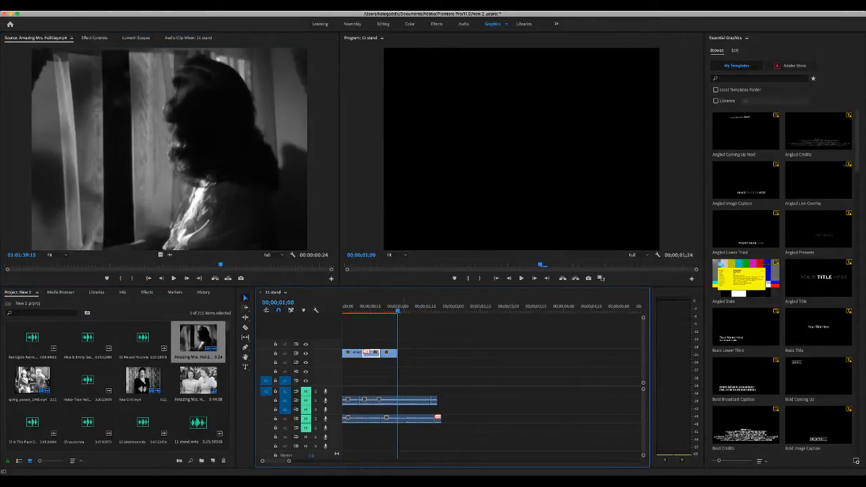
{"action": "key", "text": "space"}
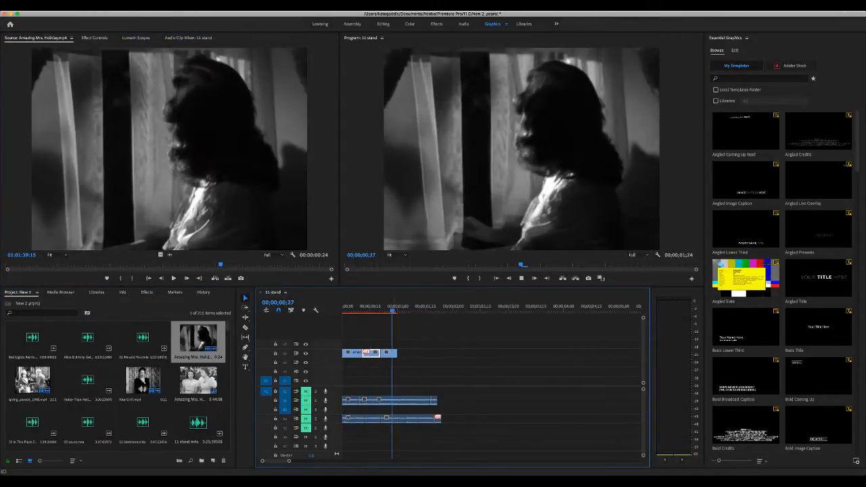
- Trim the three timeline clips' video shorter, close the gaps between them, and replay the sequence from the start
{"action": "mouse_move", "coordinate": [380, 354]}
{"action": "left_mouse_down"}
{"action": "mouse_move", "coordinate": [351, 354]}
{"action": "mouse_move", "coordinate": [372, 354]}
{"action": "left_mouse_up"}
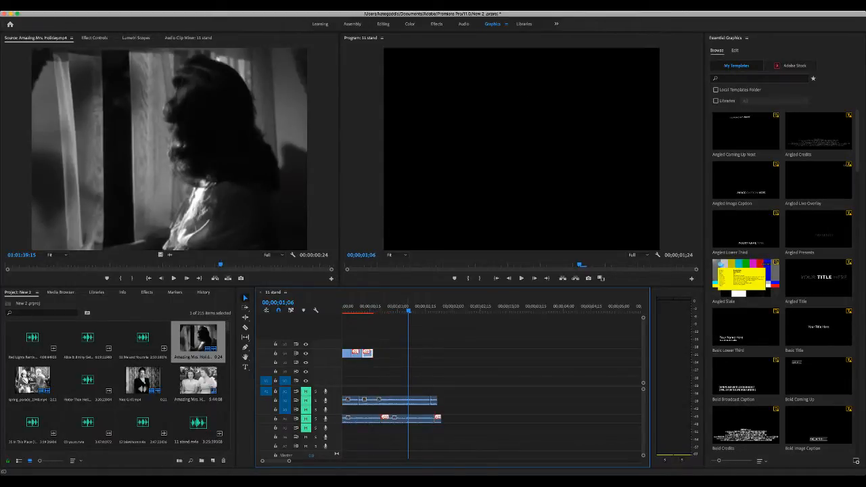
{"action": "key", "text": "Home"}
{"action": "key", "text": "space"}
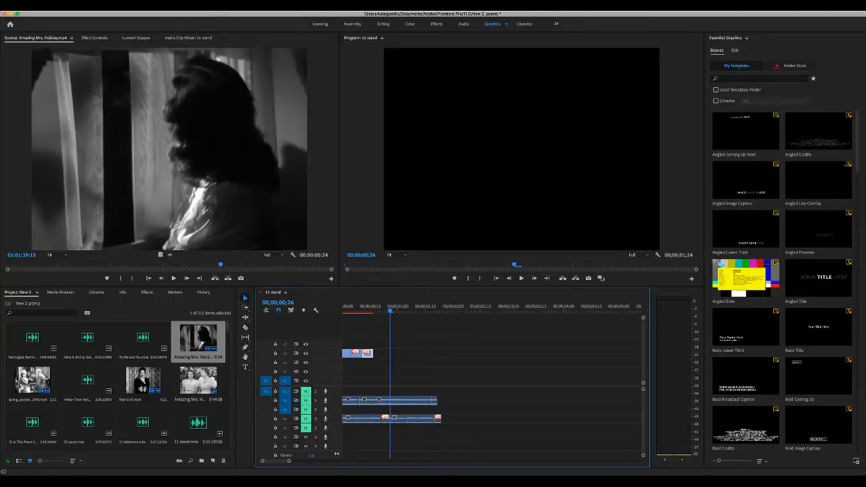
{"action": "key", "text": "Home"}
{"action": "key", "text": "space"}
- Mark the next 22-frame section of the source, ending at 01:01:40:14
{"action": "key", "text": "shift+2"}
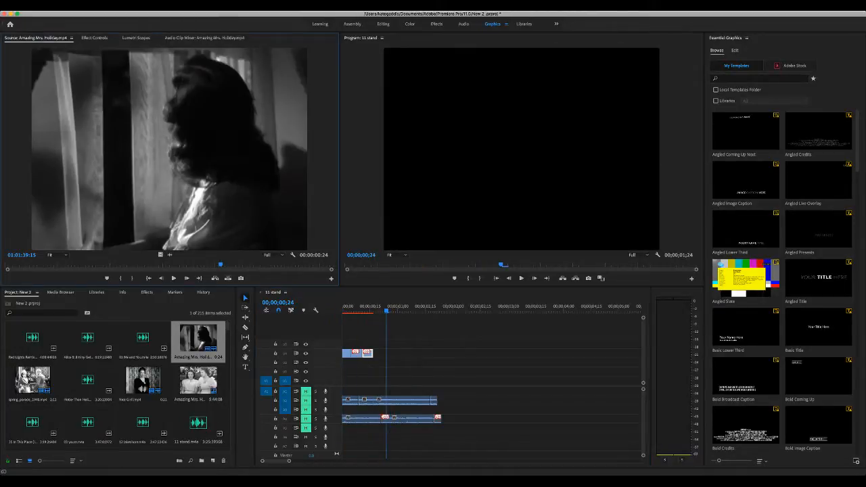
{"action": "key", "text": "i"}
{"action": "key", "text": "space"}
{"action": "key", "text": "o"}
{"action": "key", "text": "space"}
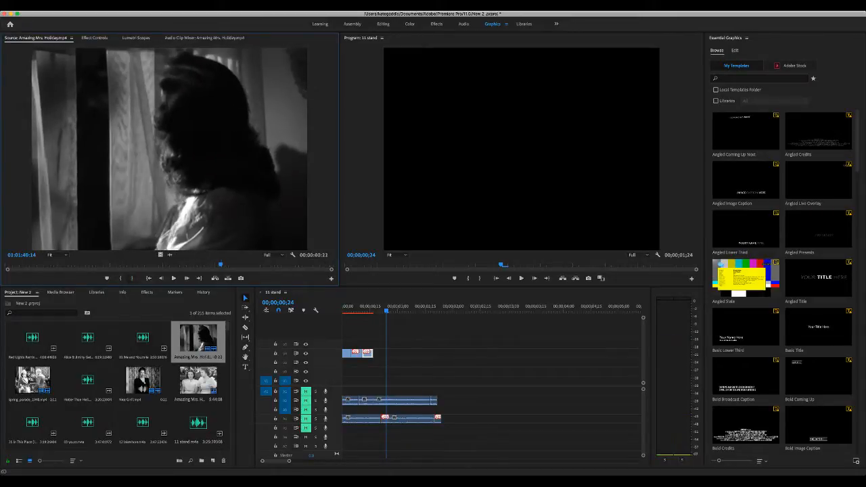
- Add the 22-frame section directly after the third timeline clip, shorten its video to match the neighbouring clips, and play the edit
{"action": "left_click_drag", "start_coordinate": [169, 149], "coordinate": [375, 353]}
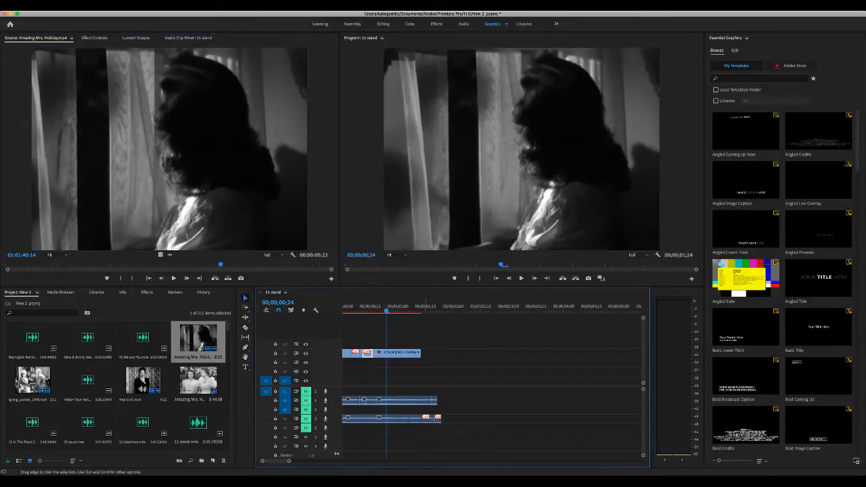
{"action": "key", "text": "super+z"}
{"action": "key", "text": "space"}
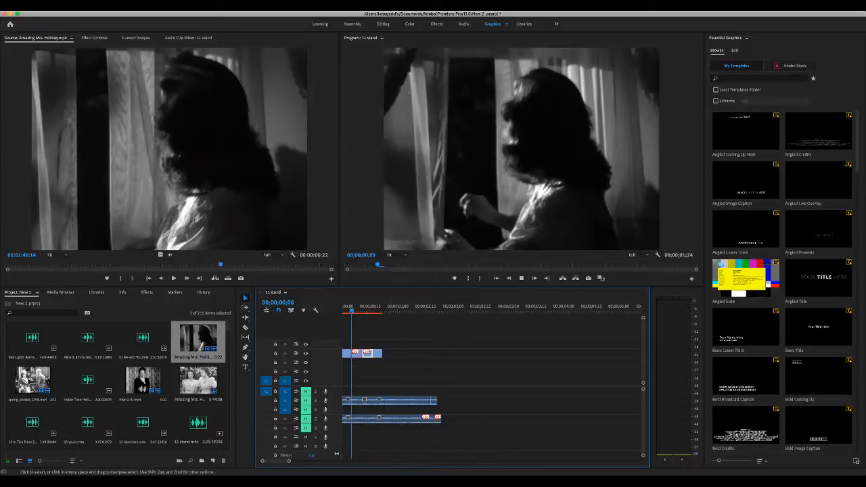
- Mark the next source section of 1 second 11 frames, ending at 01:01:42:16, and add it after the fourth timeline clip
{"action": "key", "text": "shift+2"}
{"action": "key", "text": "space"}
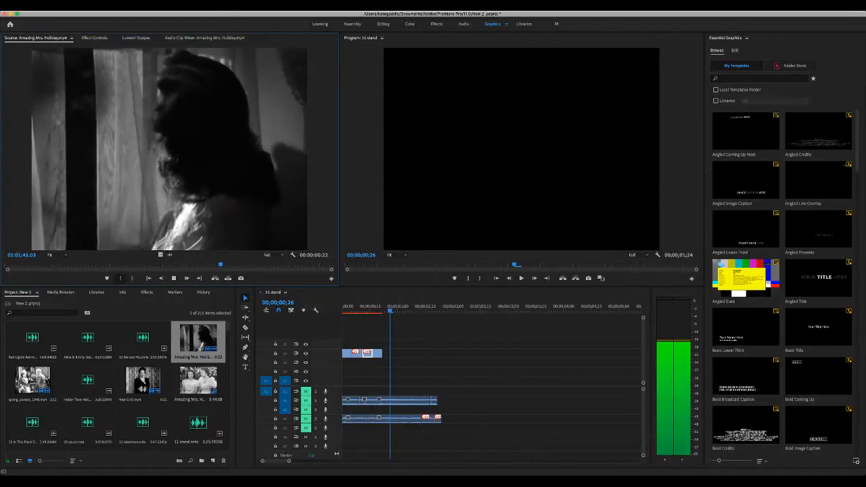
{"action": "key", "text": "o"}
{"action": "key", "text": "space"}
{"action": "left_click_drag", "start_coordinate": [169, 150], "coordinate": [390, 353]}
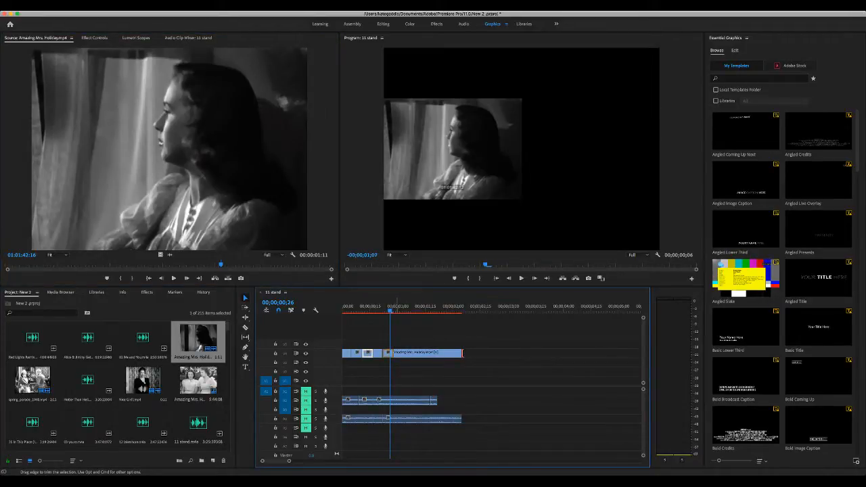
- Shorten the fifth clip's video to about the length of the preceding clip and play the sequence from the start
{"action": "left_click_drag", "start_coordinate": [397, 353], "coordinate": [387, 353]}
{"action": "key", "text": "Home"}
{"action": "key", "text": "space"}
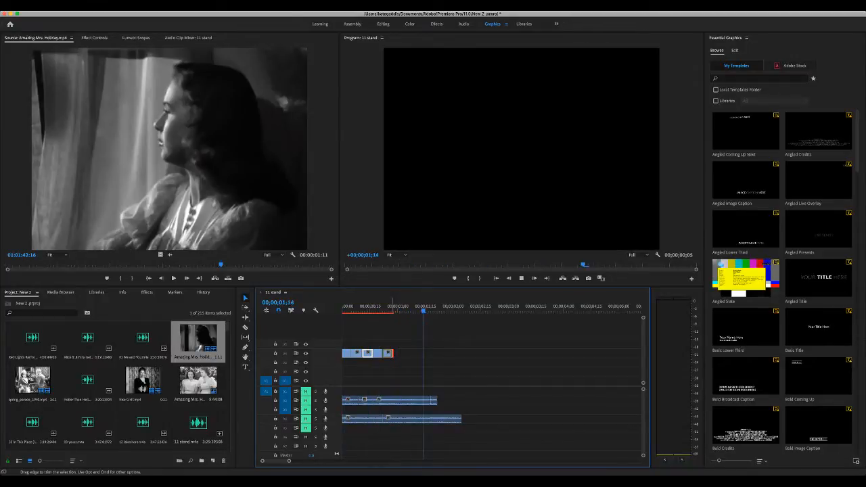
{"action": "key", "text": "Home"}
{"action": "key", "text": "space"}
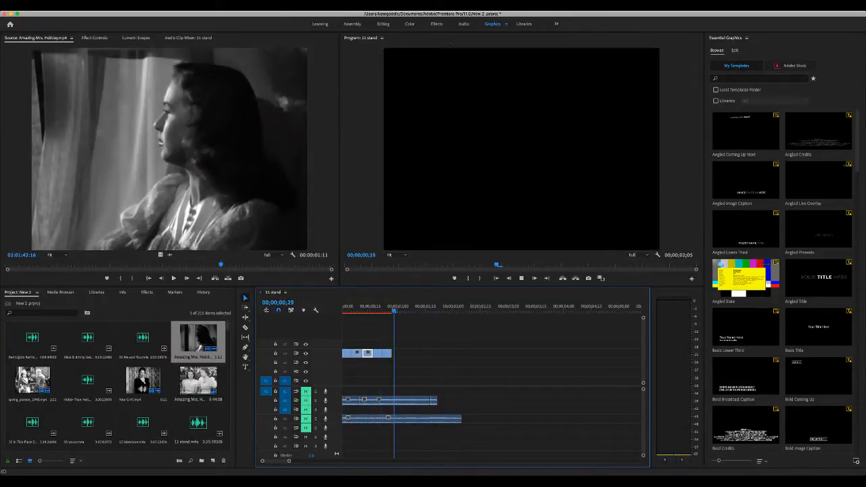
- Mark the next 18-frame source section, add it after the fifth timeline clip, and trim its video to end at 00;00;01;07
{"action": "key", "text": "shift+2"}
{"action": "key", "text": "space"}
{"action": "key", "text": "i"}
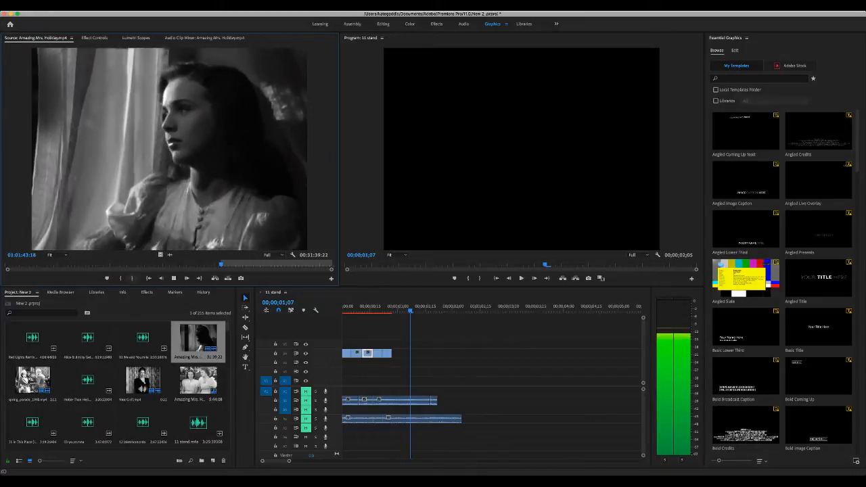
{"action": "key", "text": "space"}
{"action": "key", "text": "o"}
{"action": "key", "text": "period"}
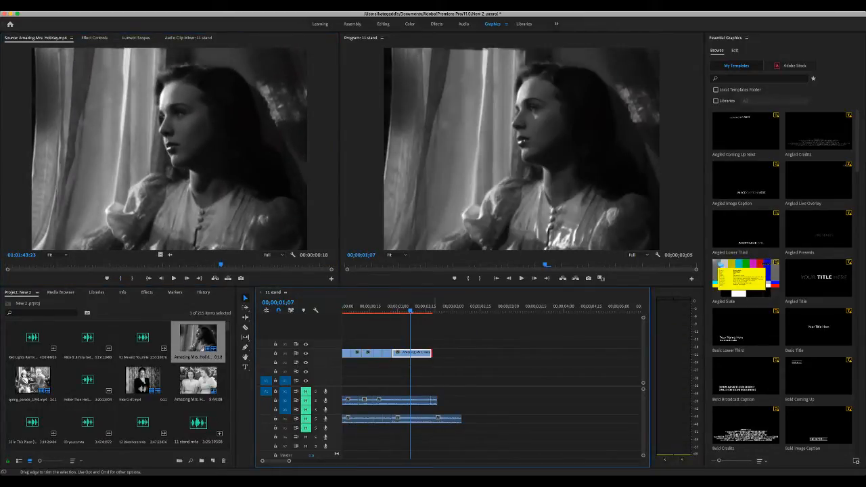
{"action": "left_click_drag", "start_coordinate": [431, 353], "coordinate": [409, 352]}
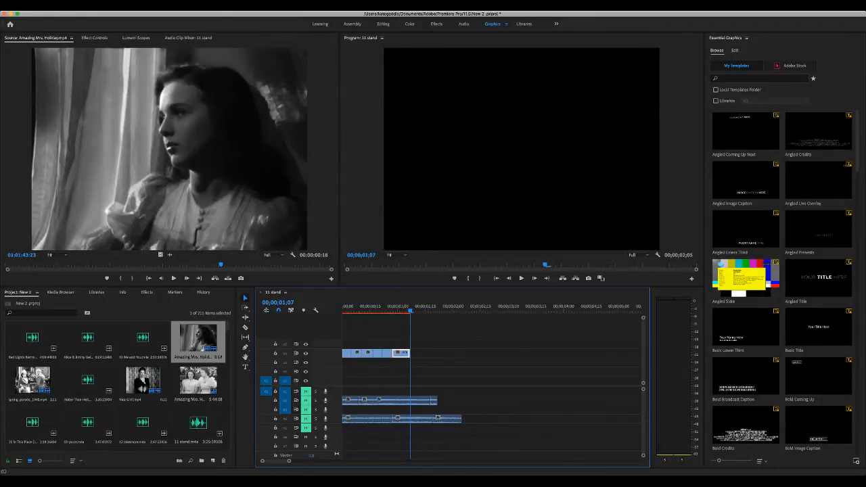
- Reopen Amazing Mrs. Holiday from the project media, mark the next 18 frames ending at 01:01:44:24, and add them after the sixth clip
{"action": "scroll", "coordinate": [115, 379], "scroll_direction": "down", "scroll_amount": 10}
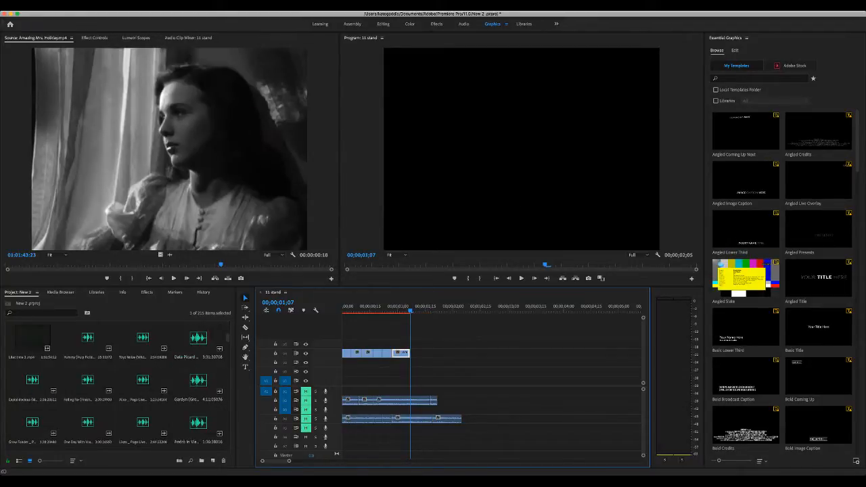
{"action": "scroll", "coordinate": [115, 386], "scroll_direction": "down", "scroll_amount": 5}
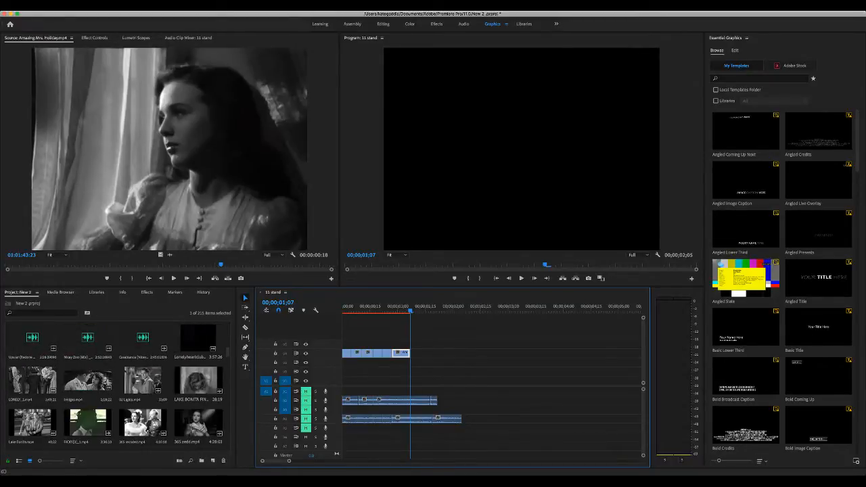
{"action": "scroll", "coordinate": [115, 386], "scroll_direction": "up", "scroll_amount": 10}
{"action": "double_click", "coordinate": [198, 339]}
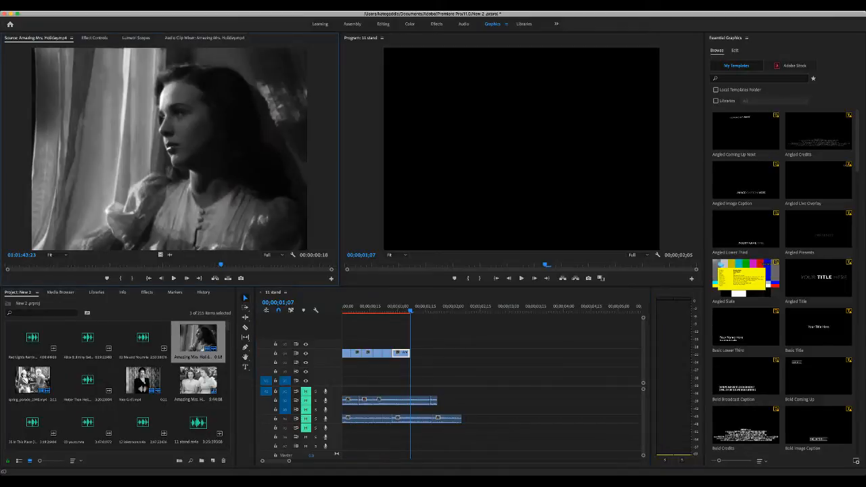
{"action": "key", "text": "space"}
{"action": "key", "text": "i"}
{"action": "key", "text": "o"}
{"action": "key", "text": "space"}
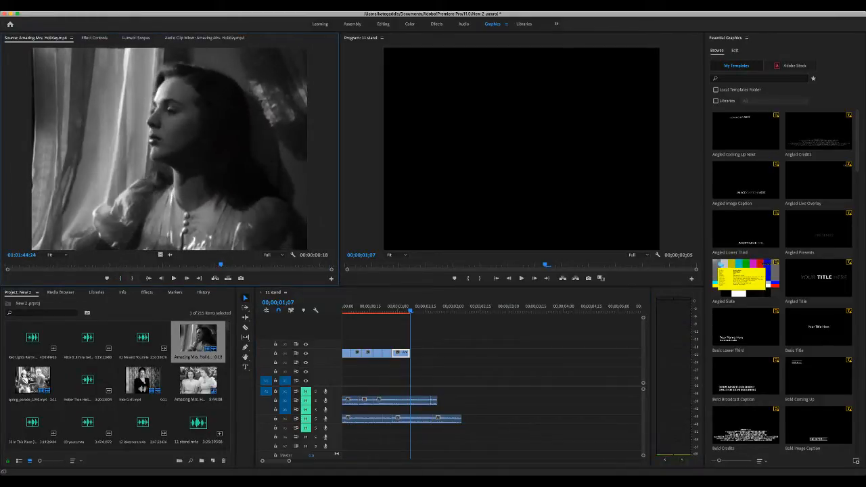
{"action": "left_click_drag", "start_coordinate": [176, 169], "coordinate": [413, 352]}
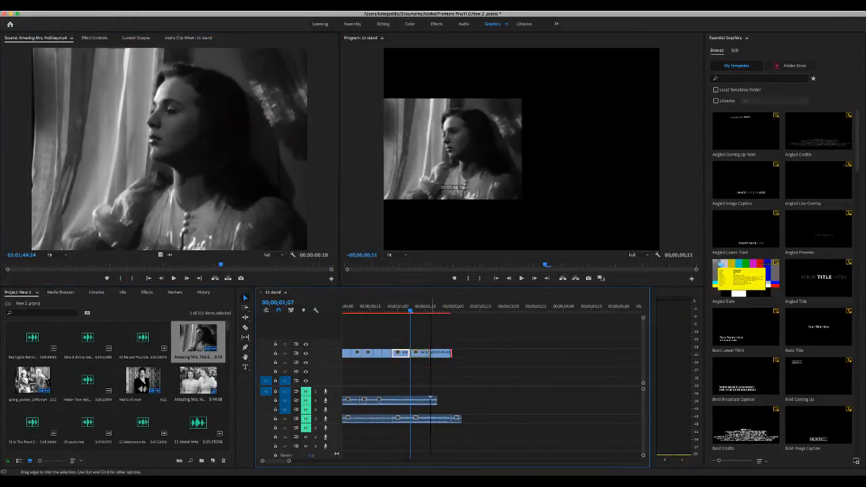
- Play the edit from the start in the enlarged program monitor, restore the layout, and tighten the last two timeline clips
{"action": "key", "text": "grave"}
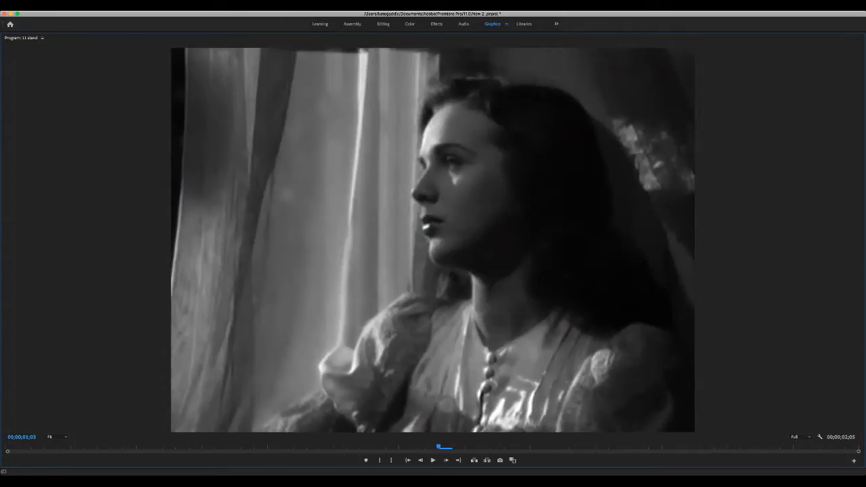
{"action": "key", "text": "Home"}
{"action": "key", "text": "space"}
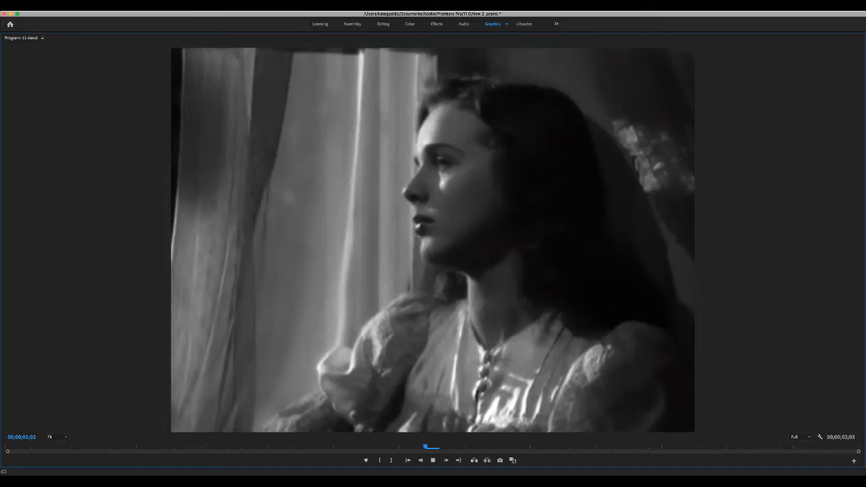
{"action": "key", "text": "grave"}
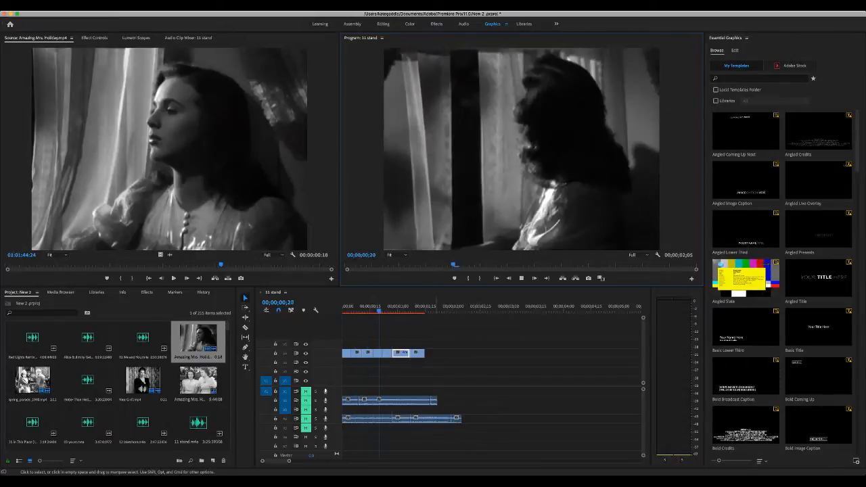
{"action": "left_click_drag", "start_coordinate": [409, 353], "coordinate": [414, 353]}
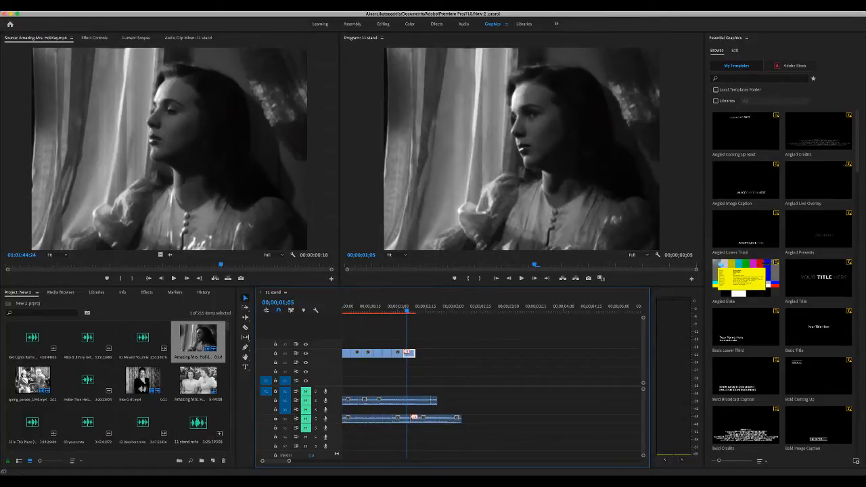
- Mark the next 19-frame section of the source, ending at 01:01:45:19
{"action": "left_click", "coordinate": [169, 169]}
{"action": "key", "text": "i"}
{"action": "key", "text": "space"}
{"action": "key", "text": "space"}
{"action": "key", "text": "o"}
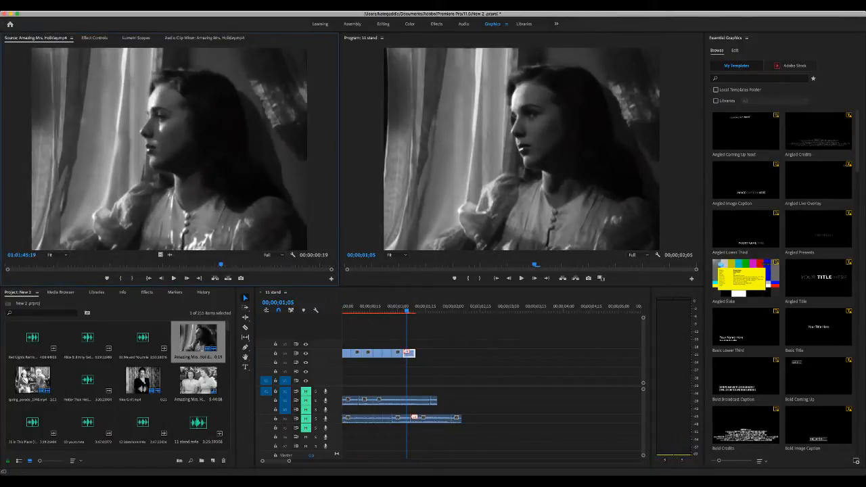
- Add the 19-frame section after the seventh clip with its video shortened, save the project, and play from the start
{"action": "left_click_drag", "start_coordinate": [169, 169], "coordinate": [426, 354]}
{"action": "key", "text": "super+s"}
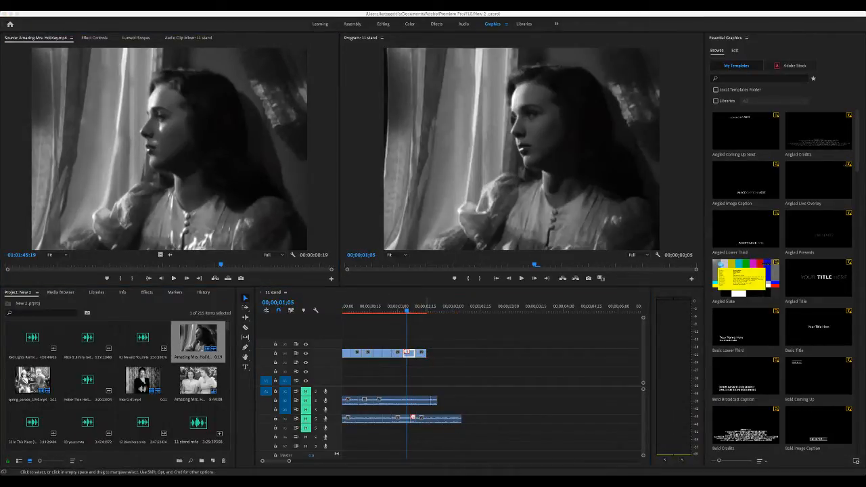
{"action": "key", "text": "Home"}
{"action": "key", "text": "space"}
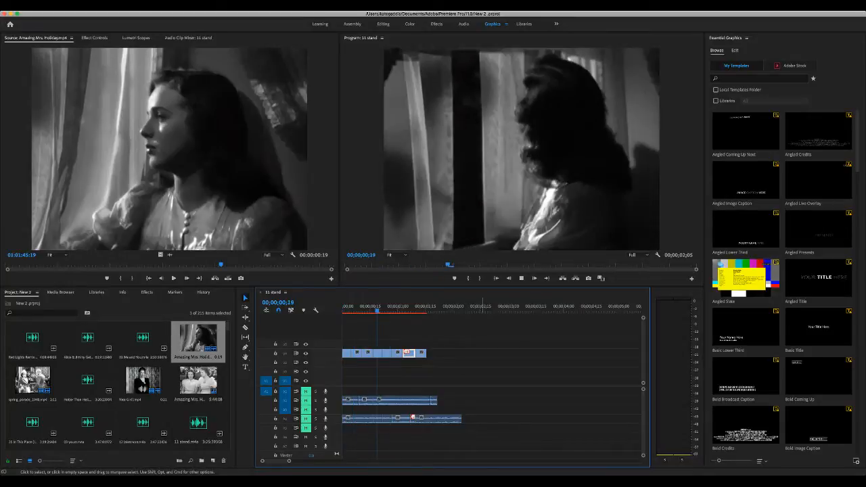
- Mark the following 19 source frames ending at 01:01:46:16 and add them after the eighth clip, with the video trimmed near 00;00;01;21
{"action": "left_click", "coordinate": [170, 149]}
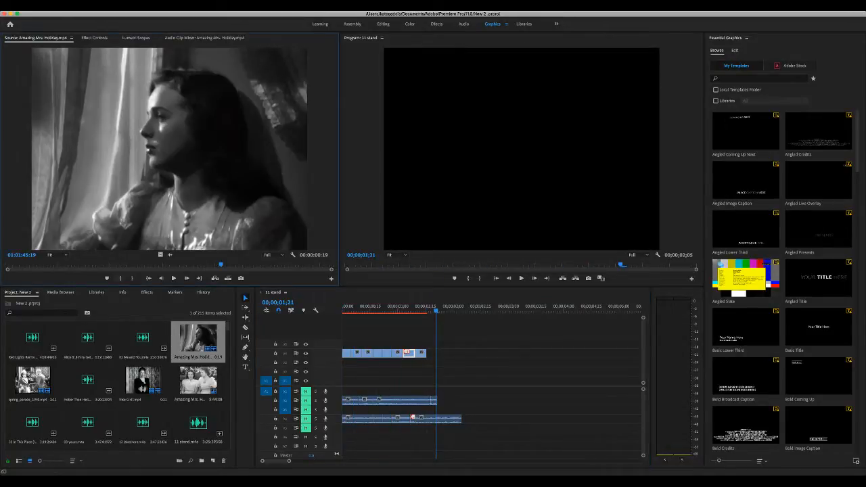
{"action": "key", "text": "i"}
{"action": "key", "text": "space"}
{"action": "key", "text": "o"}
{"action": "key", "text": "space"}
{"action": "left_click_drag", "start_coordinate": [170, 149], "coordinate": [437, 352]}
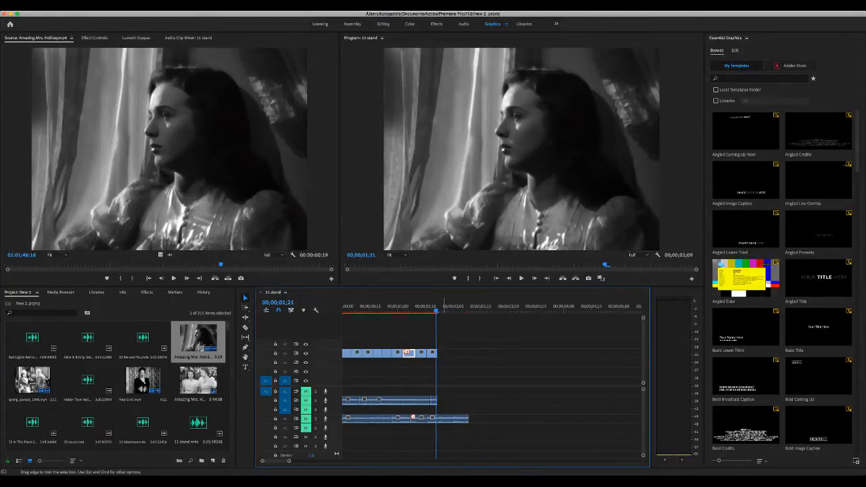
- Select the short Amazing Mrs. Holiday video clips on the fourth video track
{"action": "left_click_drag", "start_coordinate": [458, 357], "coordinate": [343, 357]}
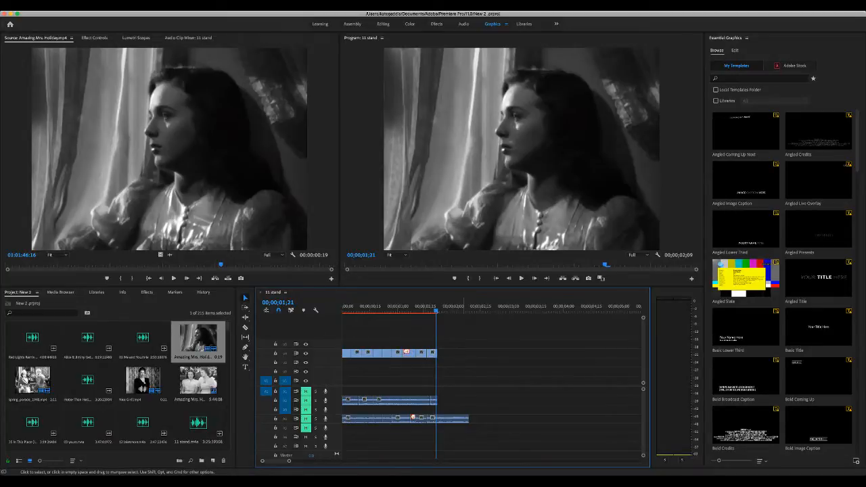
{"action": "left_click_drag", "start_coordinate": [454, 352], "coordinate": [344, 353]}
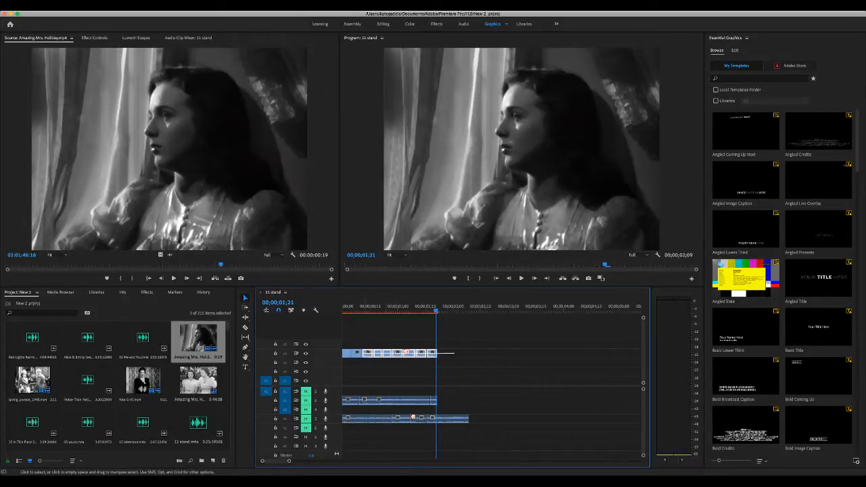
{"action": "left_click_drag", "start_coordinate": [289, 460], "coordinate": [311, 460]}
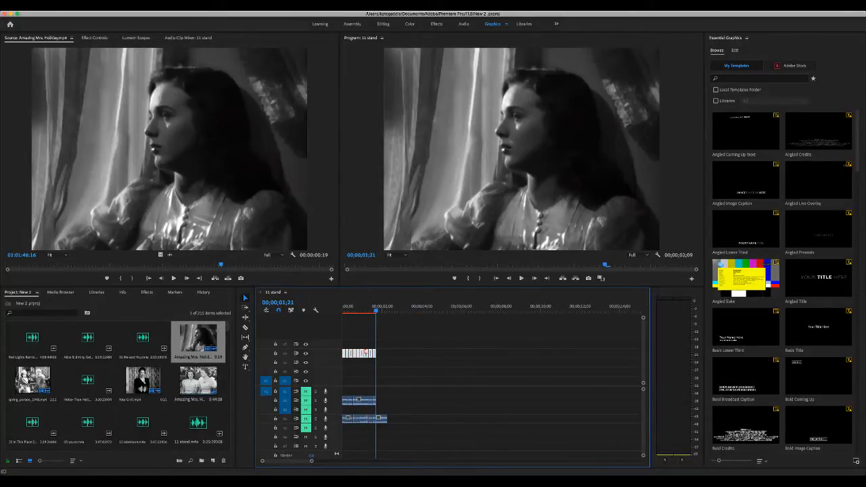
- Browse the project media for Derps.mp4 and preview it in the source monitor up to 00:00:35:24
{"action": "scroll", "coordinate": [198, 380], "scroll_direction": "down", "scroll_amount": 5}
{"action": "scroll", "coordinate": [118, 382], "scroll_direction": "down", "scroll_amount": 15}
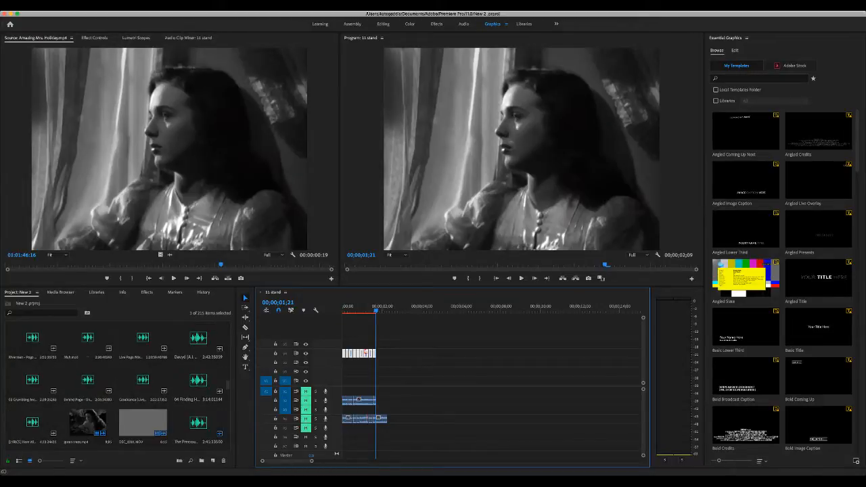
{"action": "scroll", "coordinate": [115, 382], "scroll_direction": "down", "scroll_amount": 10}
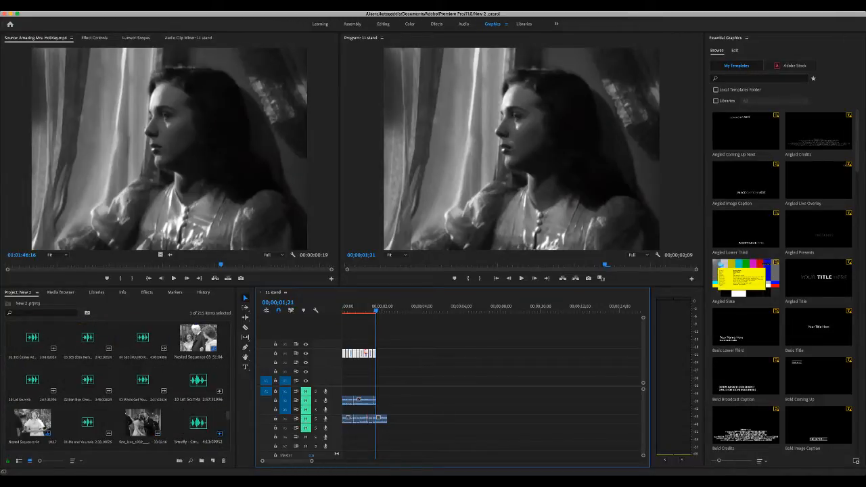
{"action": "scroll", "coordinate": [115, 382], "scroll_direction": "down", "scroll_amount": 5}
{"action": "scroll", "coordinate": [115, 382], "scroll_direction": "up", "scroll_amount": 5}
{"action": "scroll", "coordinate": [115, 383], "scroll_direction": "down", "scroll_amount": 5}
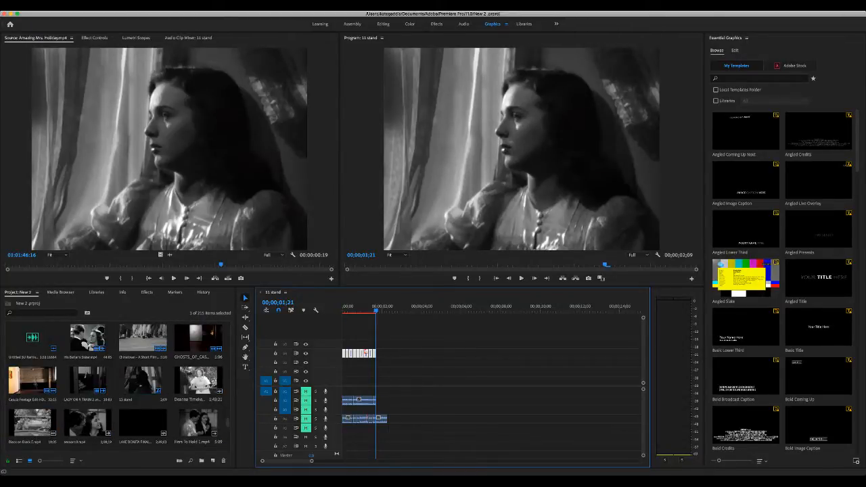
{"action": "scroll", "coordinate": [115, 382], "scroll_direction": "down", "scroll_amount": 5}
{"action": "double_click", "coordinate": [88, 381]}
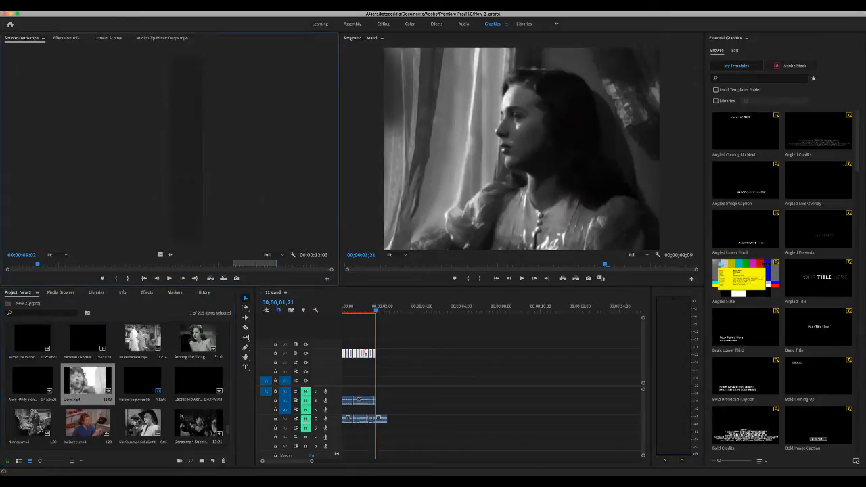
{"action": "left_click", "coordinate": [102, 264]}
{"action": "key", "text": "space"}
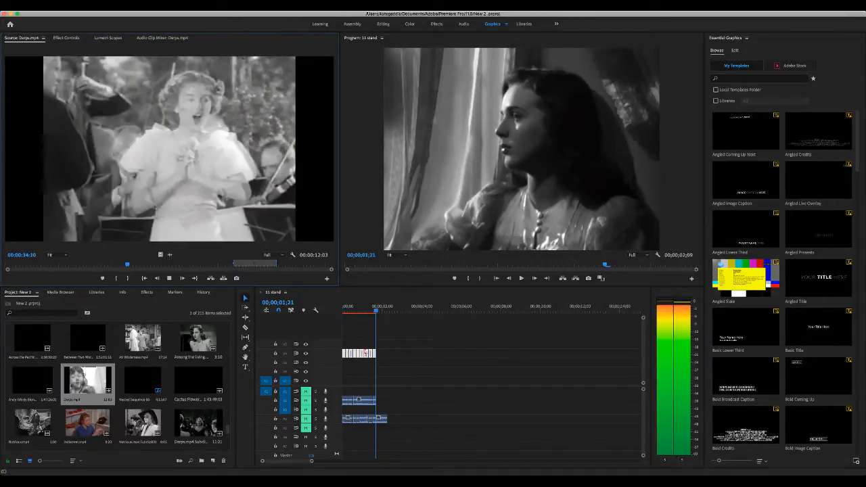
{"action": "key", "text": "space"}
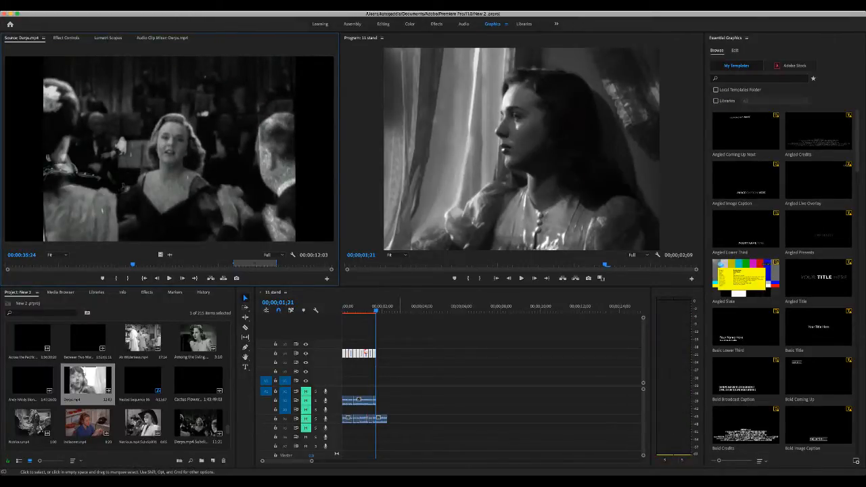
- Nest all the short video clips on the fourth track into one sequence with the default name and load it as the source
{"action": "left_click", "coordinate": [400, 365]}
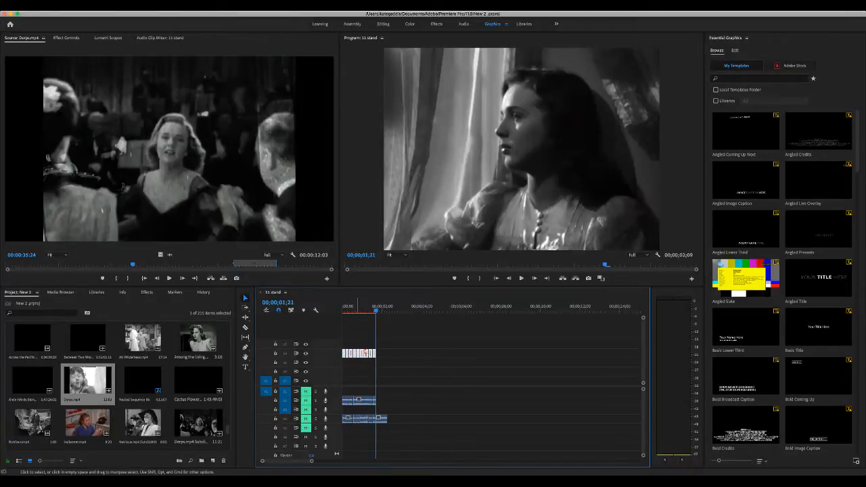
{"action": "left_click_drag", "start_coordinate": [454, 351], "coordinate": [342, 363]}
{"action": "key", "text": "super+Tab"}
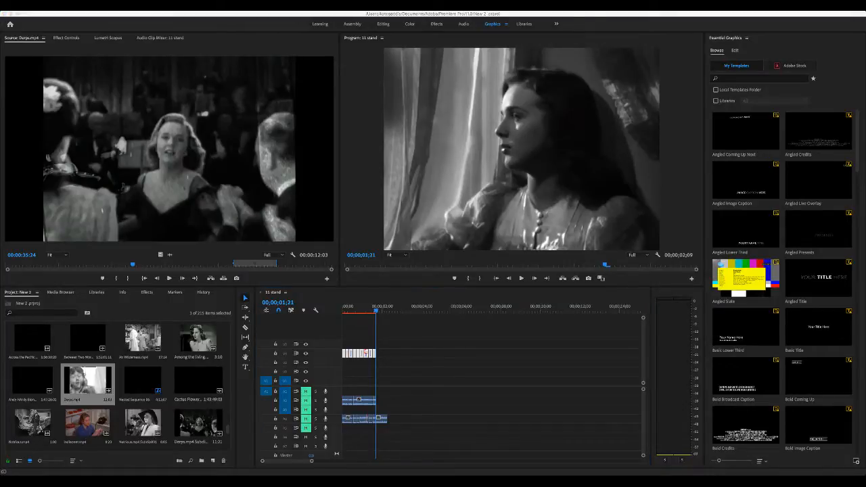
{"action": "key", "text": "Return"}
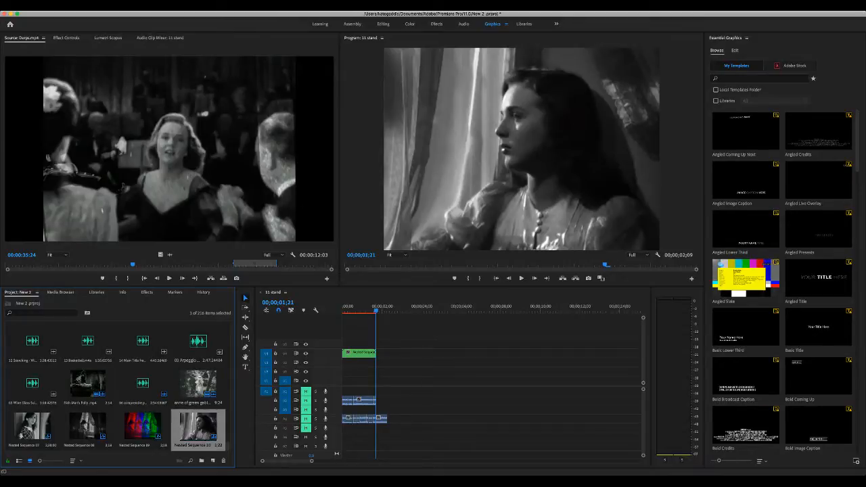
{"action": "key", "text": "space"}
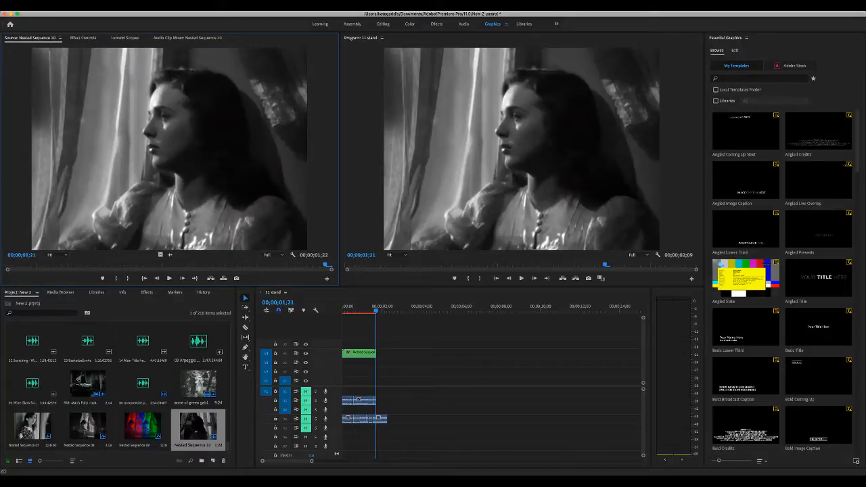
- Duplicate the nested clip at 00;00;01;22, save the project, and place the copy directly after the original on the fourth video track
{"action": "left_click", "coordinate": [353, 353]}
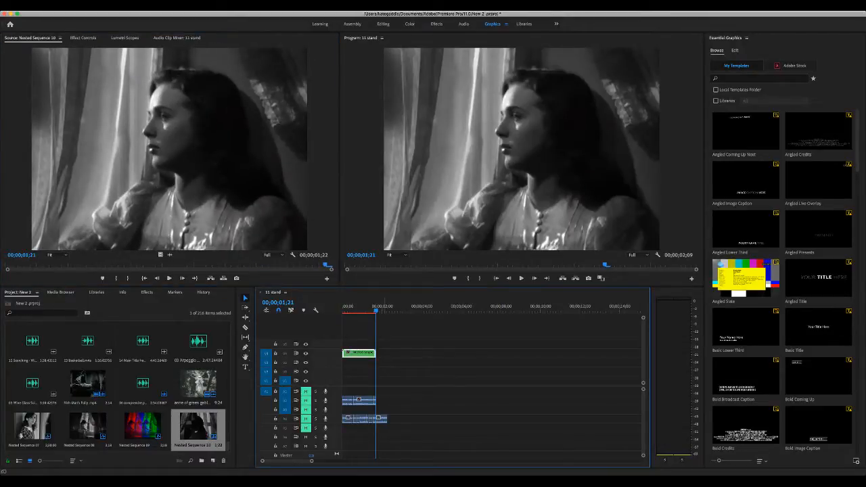
{"action": "mouse_move", "coordinate": [358, 309]}
{"action": "left_mouse_down"}
{"action": "mouse_move", "coordinate": [343, 309]}
{"action": "mouse_move", "coordinate": [381, 309]}
{"action": "mouse_move", "coordinate": [359, 310]}
{"action": "left_mouse_up"}
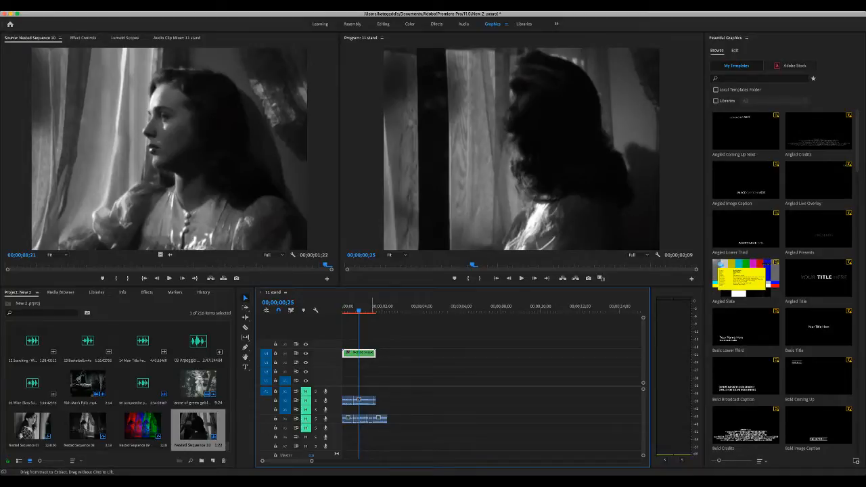
{"action": "key", "text": "space"}
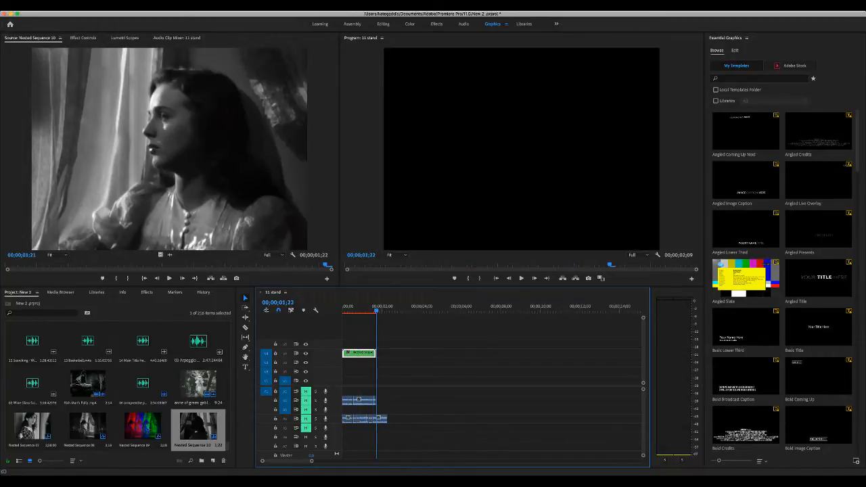
{"action": "key", "text": "super+v"}
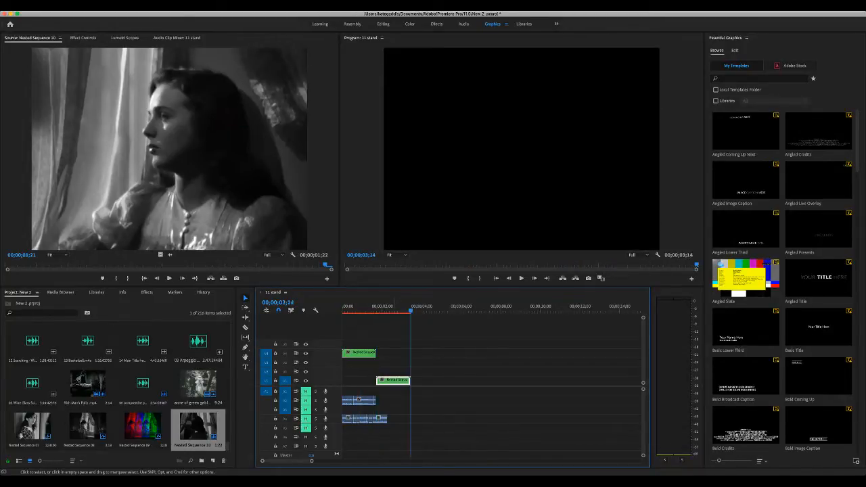
{"action": "left_click_drag", "start_coordinate": [410, 310], "coordinate": [371, 310]}
{"action": "key", "text": "space"}
{"action": "key", "text": "super+s"}
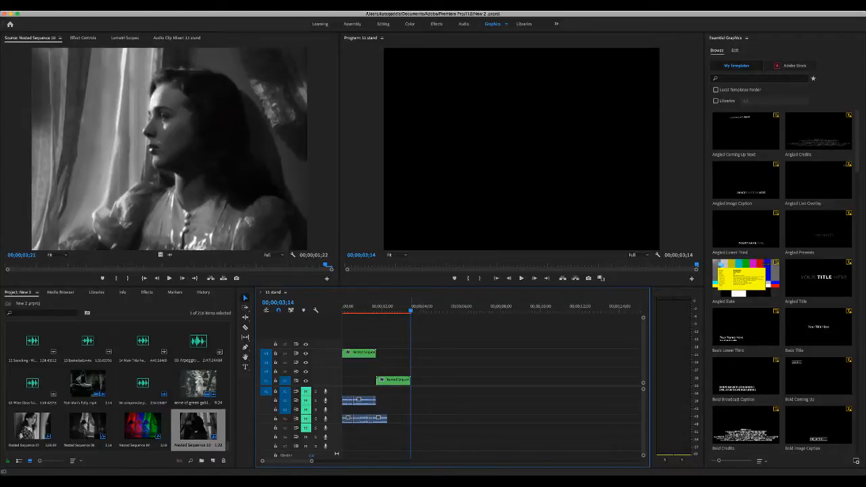
{"action": "left_click_drag", "start_coordinate": [393, 380], "coordinate": [393, 353]}
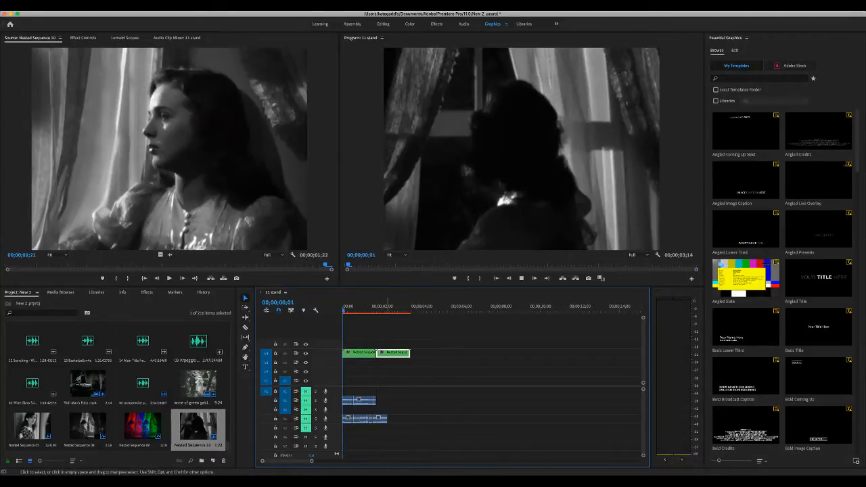
- Play the edit, try a much shorter version of the duplicate nested clip, and undo that change
{"action": "key", "text": "space"}
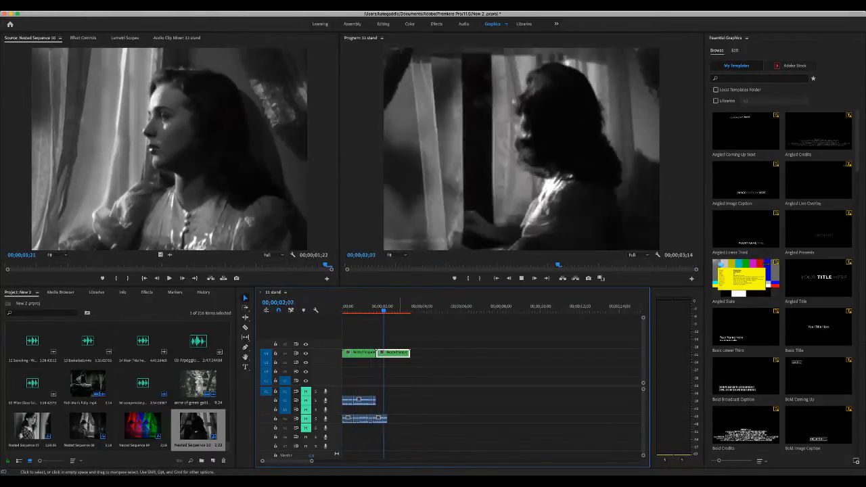
{"action": "key", "text": "space"}
{"action": "key", "text": "Delete"}
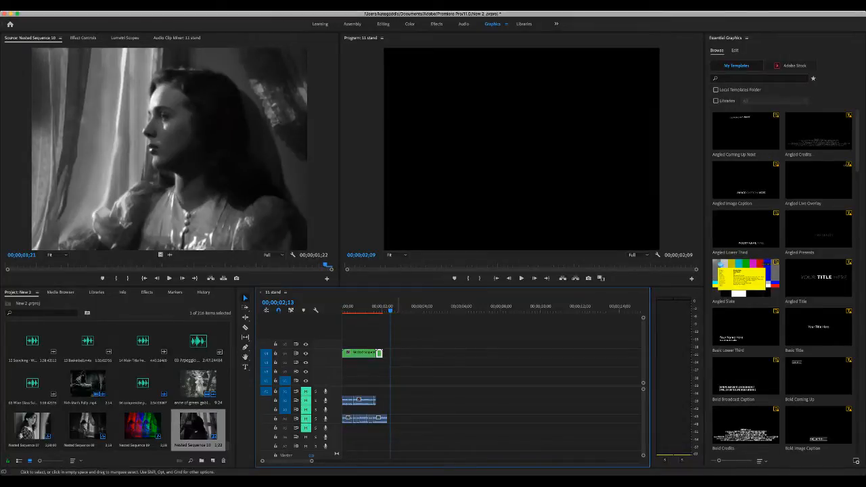
{"action": "left_click_drag", "start_coordinate": [390, 310], "coordinate": [374, 310]}
{"action": "key", "text": "space"}
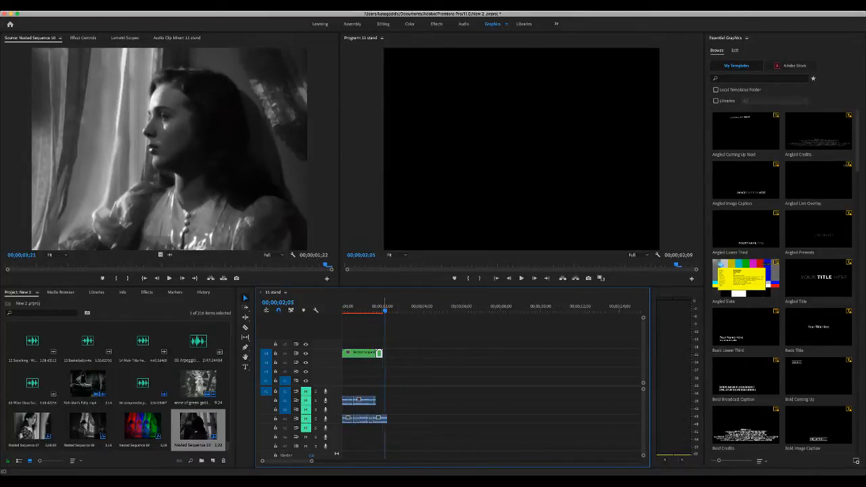
{"action": "key", "text": "super+z"}
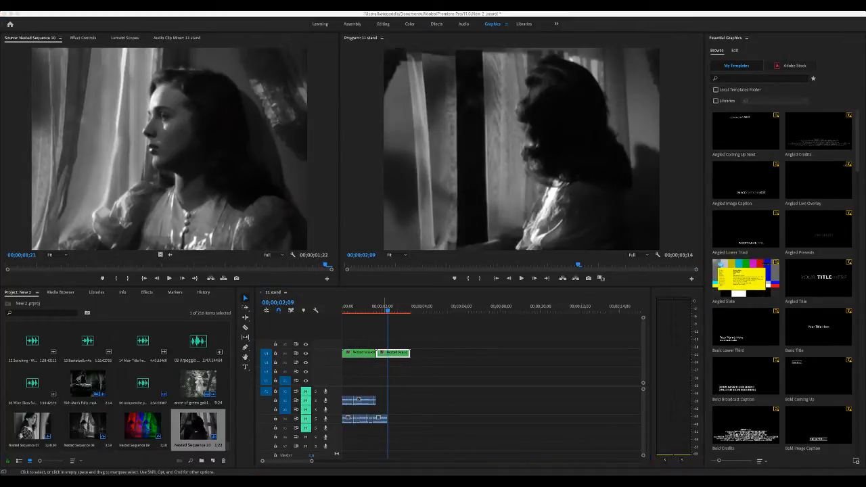
- Try the duplicate nested clip at 50% speed, undo it, replay the edit, and delete the duplicate
{"action": "key", "text": "space"}
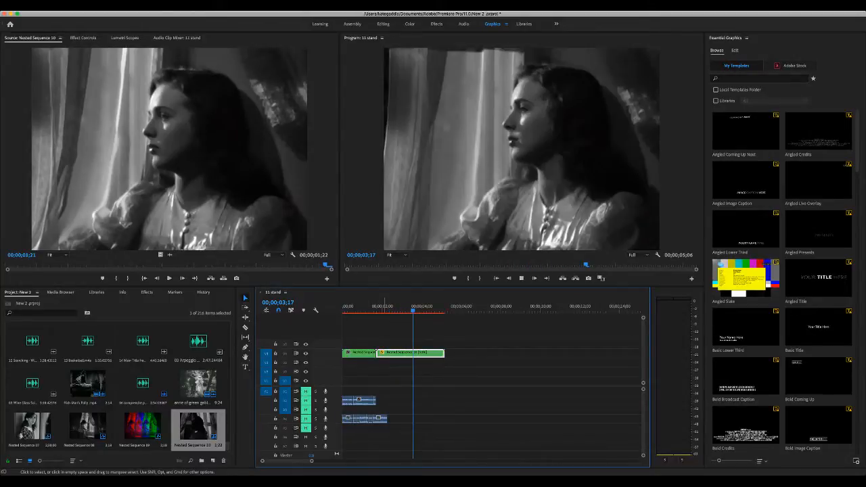
{"action": "key", "text": "super+z"}
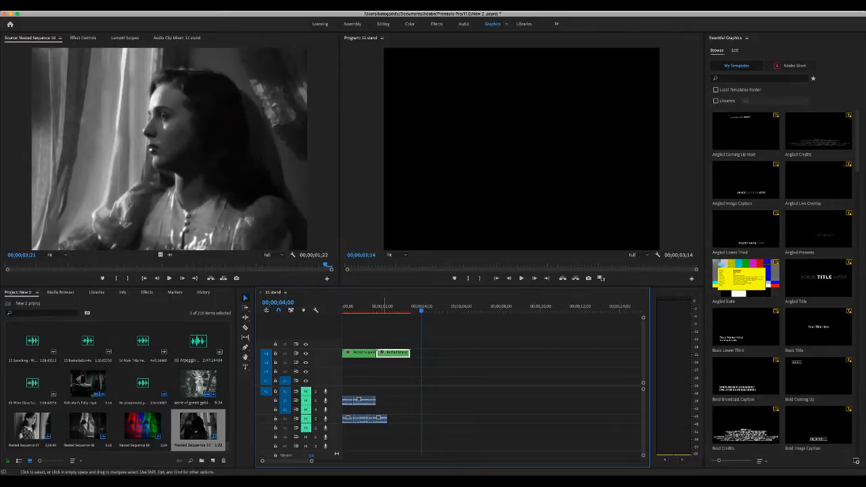
{"action": "key", "text": "space"}
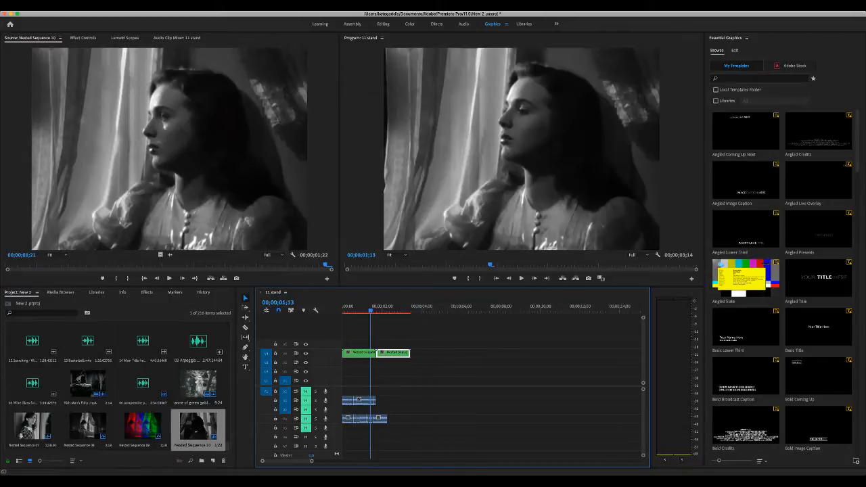
{"action": "key", "text": "space"}
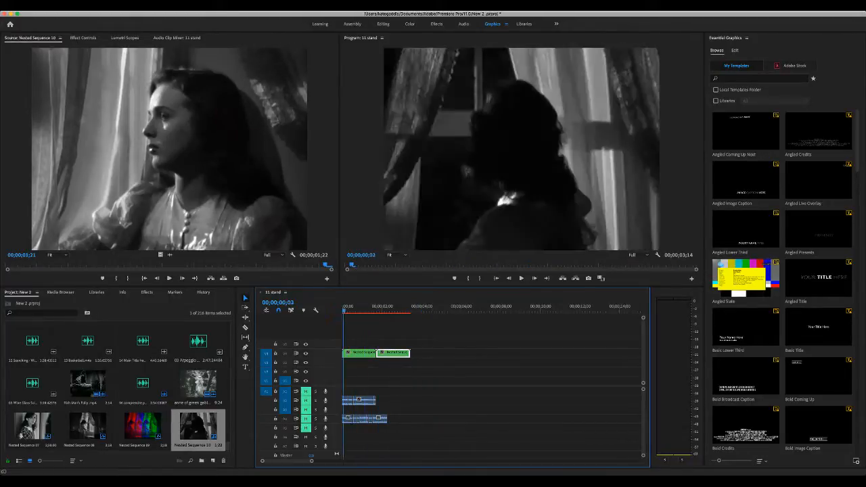
{"action": "key", "text": "Delete"}
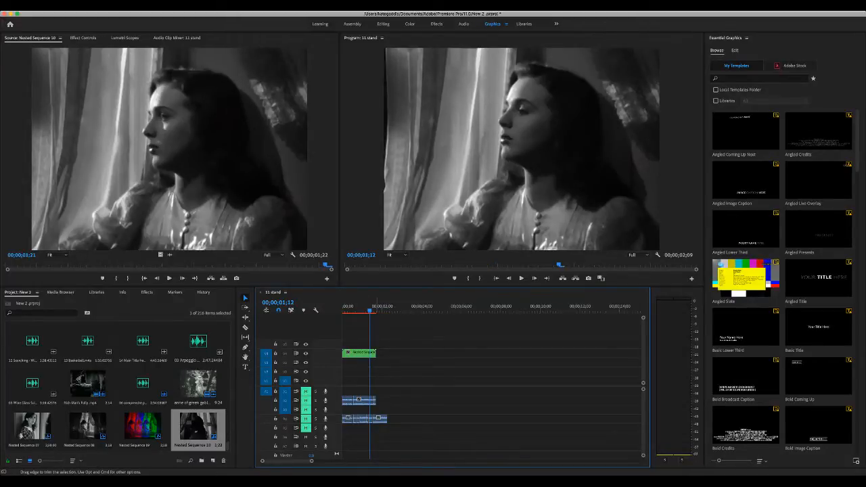
- Add a 1;01 section of season19.mp4 ending at 00;00;02;05 after the nested clip with its video shortened, and reduce its scale
{"action": "scroll", "coordinate": [119, 389], "scroll_direction": "up", "scroll_amount": 5}
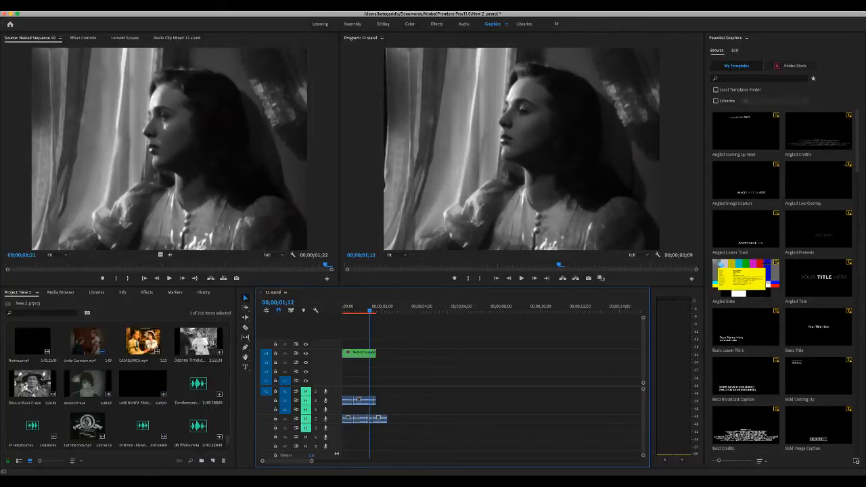
{"action": "double_click", "coordinate": [88, 383]}
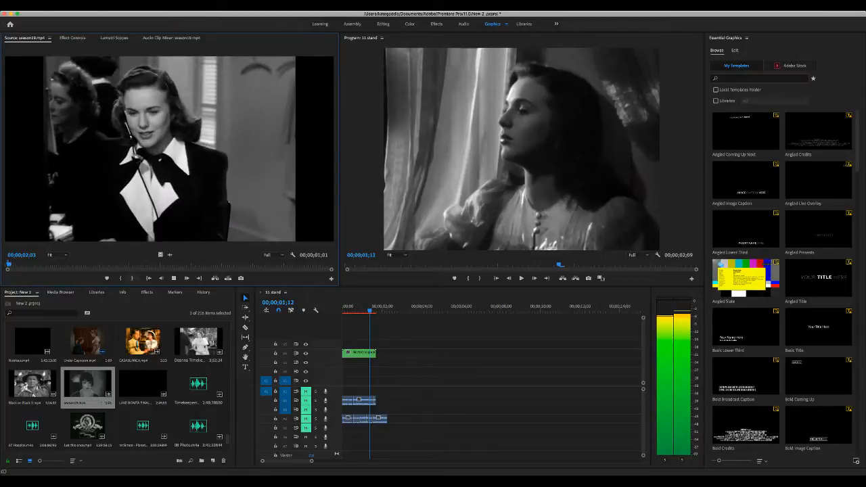
{"action": "key", "text": "space"}
{"action": "left_click_drag", "start_coordinate": [169, 148], "coordinate": [385, 353]}
{"action": "key", "text": "space"}
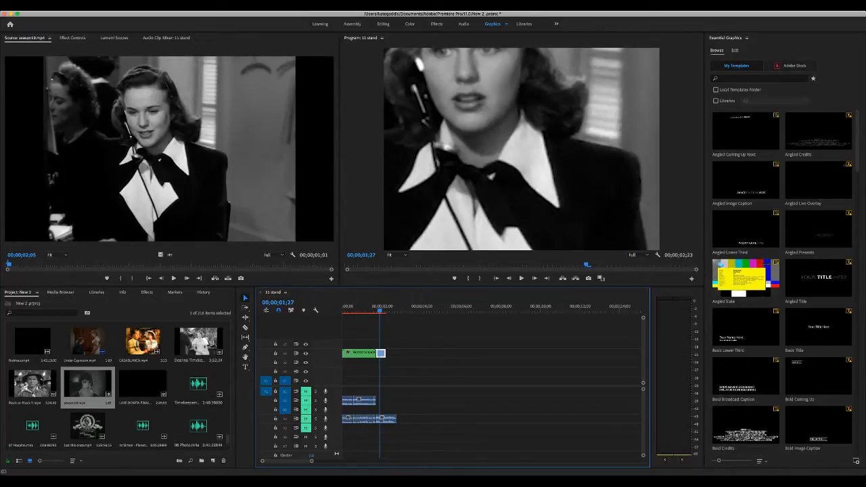
{"action": "key", "text": "shift+5"}
{"action": "left_click_drag", "start_coordinate": [103, 83], "coordinate": [80, 82]}
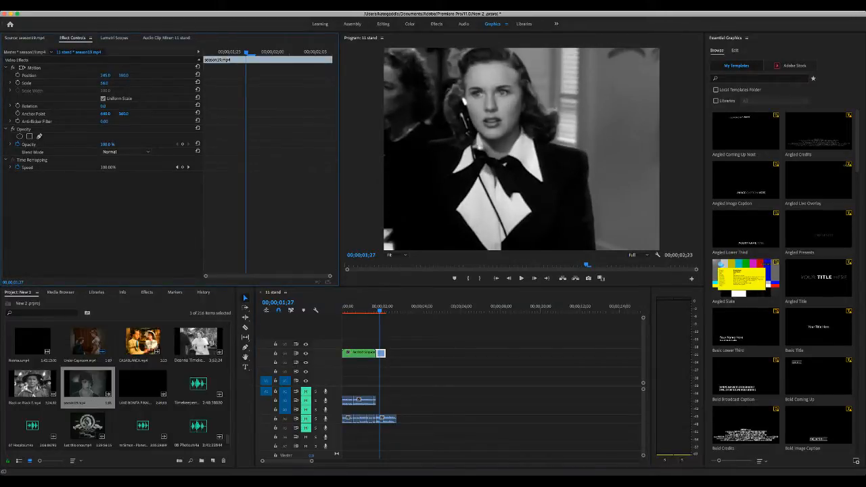
- Mark a one-second dance section of season19.mp4 ending at 00;00;05;12 and add it after the phone shot, with its video trimmed to 00;00;02;17
{"action": "key", "text": "shift+2"}
{"action": "key", "text": "space"}
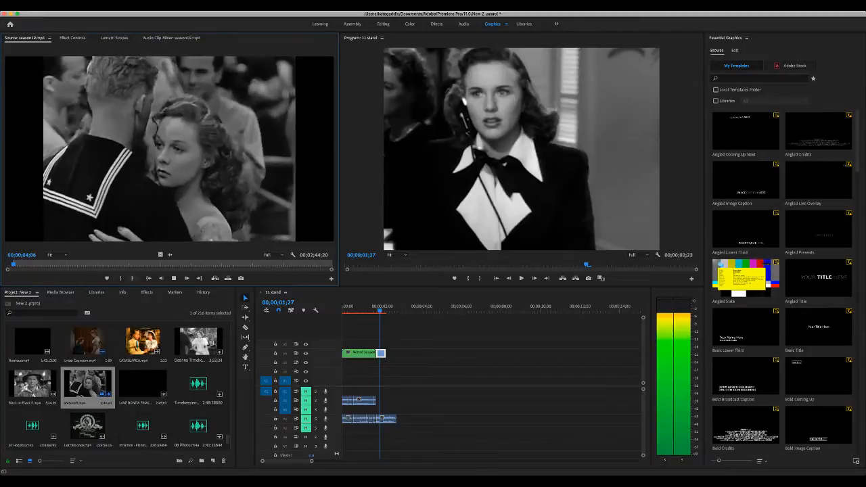
{"action": "left_click_drag", "start_coordinate": [169, 149], "coordinate": [388, 353]}
{"action": "left_click_drag", "start_coordinate": [406, 354], "coordinate": [392, 353]}
{"action": "key", "text": "space"}
{"action": "key", "text": "space"}
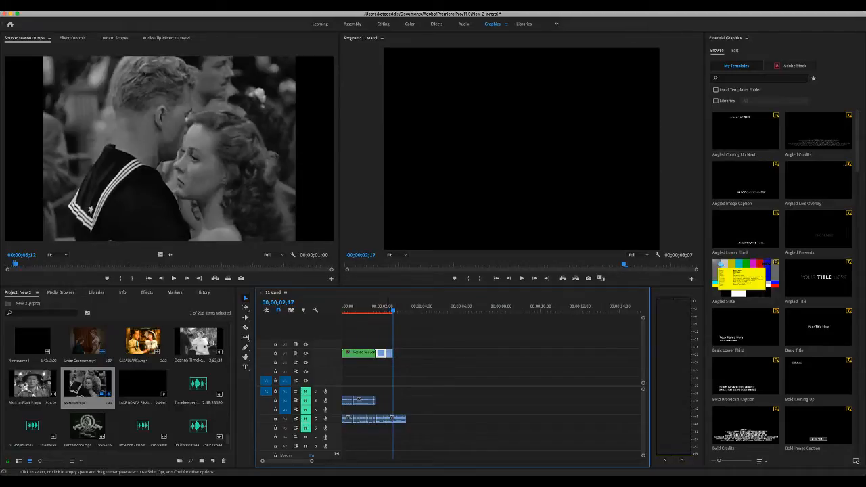
{"action": "key", "text": "equal"}
{"action": "key", "text": "equal"}
{"action": "key", "text": "equal"}
{"action": "key", "text": "equal"}
{"action": "key", "text": "minus"}
{"action": "key", "text": "minus"}
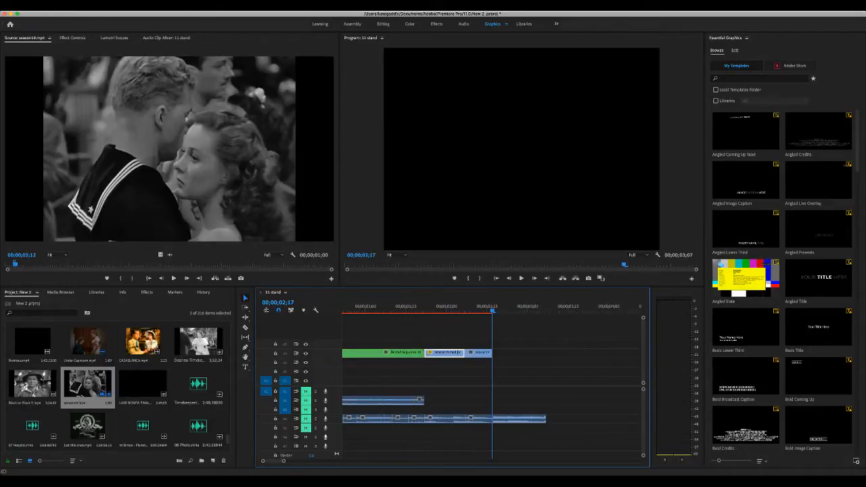
- Shorten the phone and dance shots' video, ending the dance shot at about 00;00;02;07, and reduce the dance shot's scale
{"action": "mouse_move", "coordinate": [466, 353]}
{"action": "left_mouse_down"}
{"action": "mouse_move", "coordinate": [443, 353]}
{"action": "mouse_move", "coordinate": [459, 353]}
{"action": "left_mouse_up"}
{"action": "left_click", "coordinate": [407, 310]}
{"action": "key", "text": "space"}
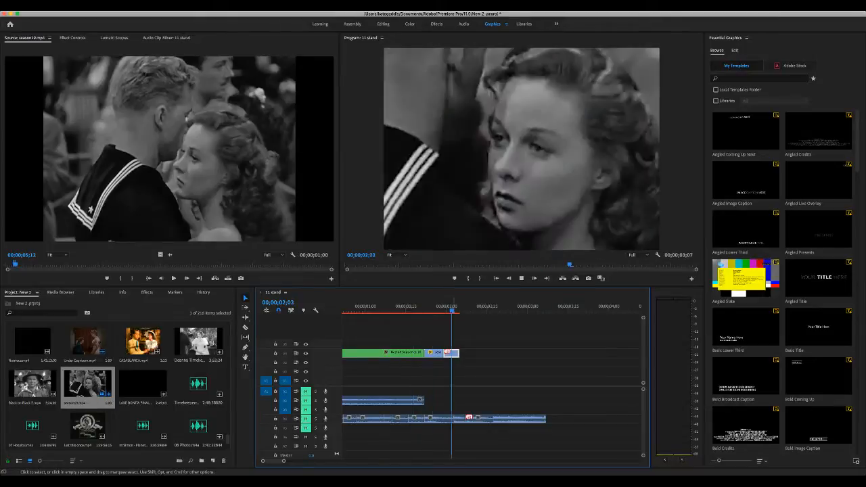
{"action": "key", "text": "space"}
{"action": "left_click_drag", "start_coordinate": [459, 354], "coordinate": [465, 353]}
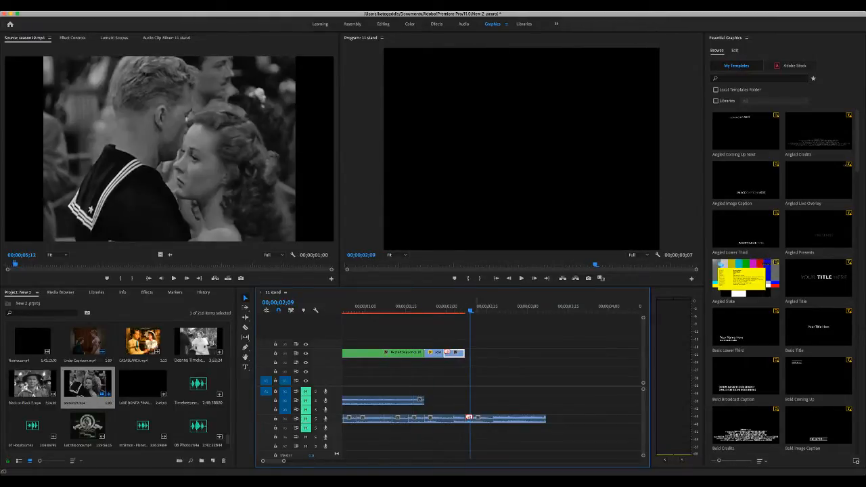
{"action": "left_click_drag", "start_coordinate": [472, 310], "coordinate": [460, 310]}
{"action": "left_click", "coordinate": [73, 38]}
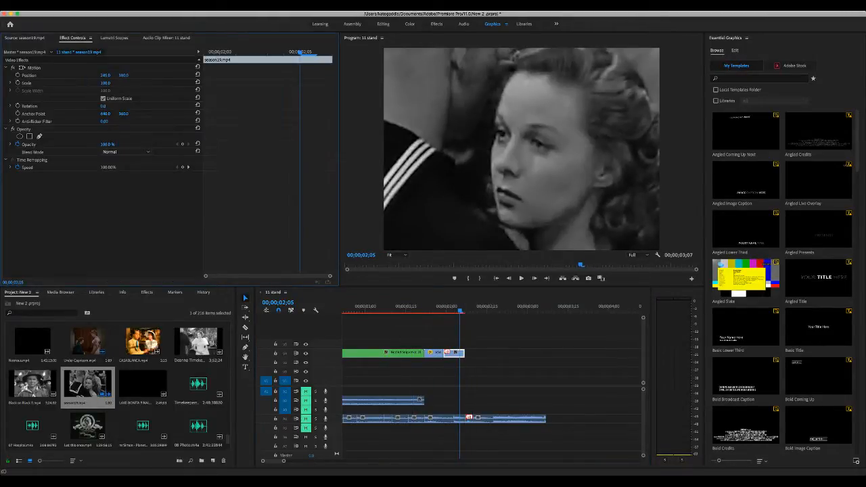
{"action": "left_click_drag", "start_coordinate": [105, 83], "coordinate": [74, 84]}
- Mark a 13-frame section of season19.mp4 ending at 00;00;11;14 and add it directly after the dance shot
{"action": "left_click", "coordinate": [25, 38]}
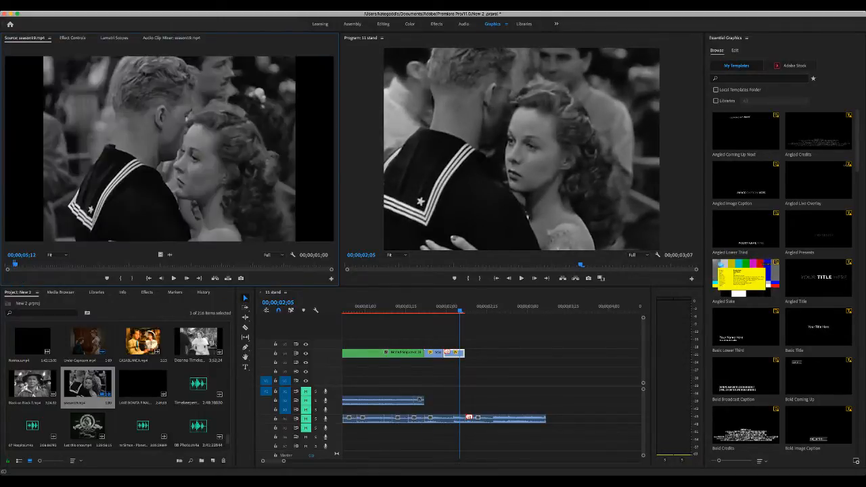
{"action": "key", "text": "space"}
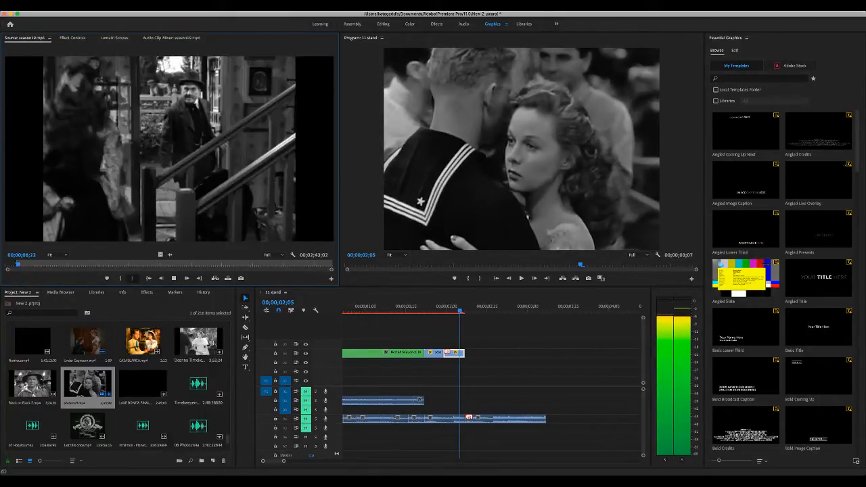
{"action": "key", "text": "space"}
{"action": "key", "text": "space"}
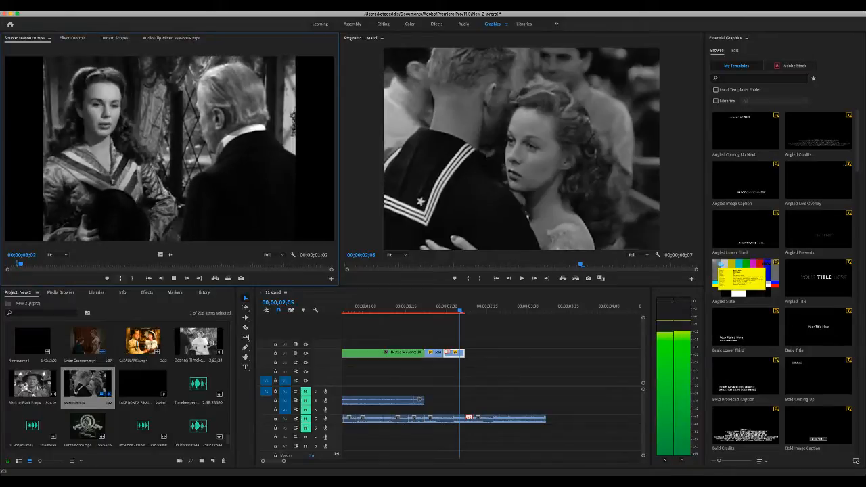
{"action": "key", "text": "i"}
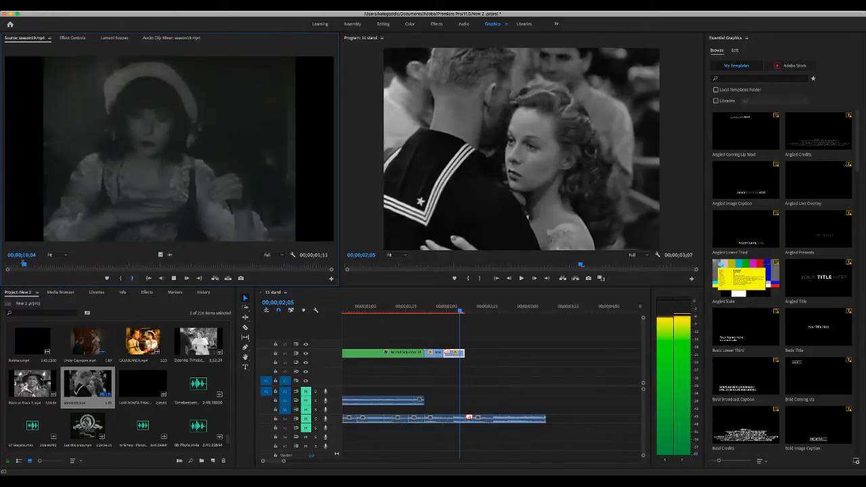
{"action": "key", "text": "o"}
{"action": "key", "text": "i"}
{"action": "key", "text": "o"}
{"action": "key", "text": "space"}
{"action": "left_click_drag", "start_coordinate": [169, 149], "coordinate": [474, 353]}
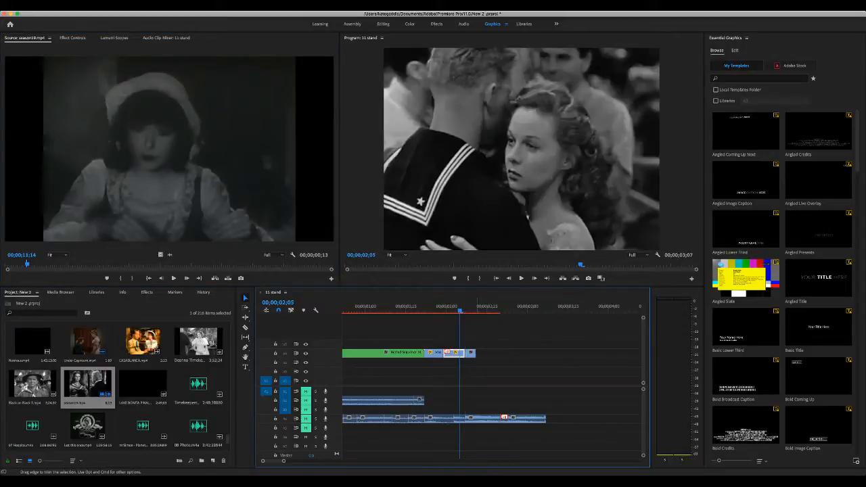
- Play the edit, extend the last shot's video to about 00;00;02;14, and replay from the beginning of the sequence
{"action": "key", "text": "space"}
{"action": "key", "text": "space"}
{"action": "left_click", "coordinate": [395, 308]}
{"action": "key", "text": "space"}
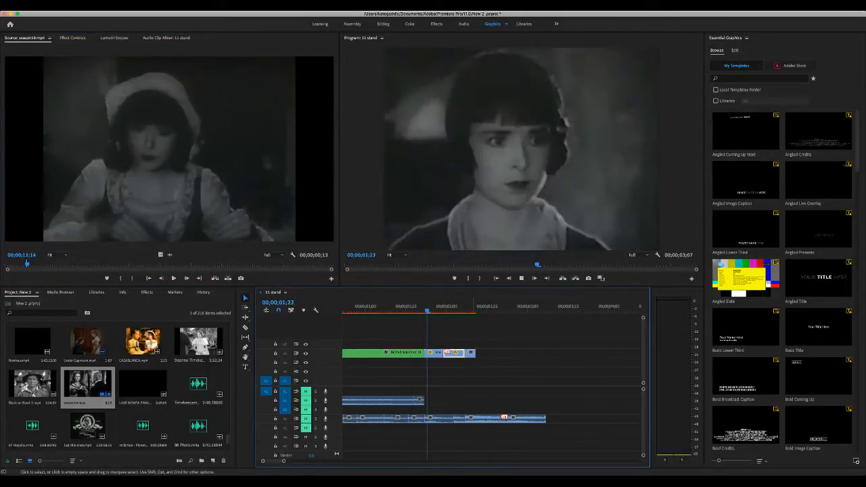
{"action": "mouse_move", "coordinate": [473, 353]}
{"action": "left_mouse_down"}
{"action": "mouse_move", "coordinate": [481, 353]}
{"action": "mouse_move", "coordinate": [473, 353]}
{"action": "left_mouse_up"}
{"action": "left_click_drag", "start_coordinate": [476, 353], "coordinate": [484, 353]}
{"action": "left_click_drag", "start_coordinate": [371, 309], "coordinate": [344, 309]}
{"action": "key", "text": "space"}
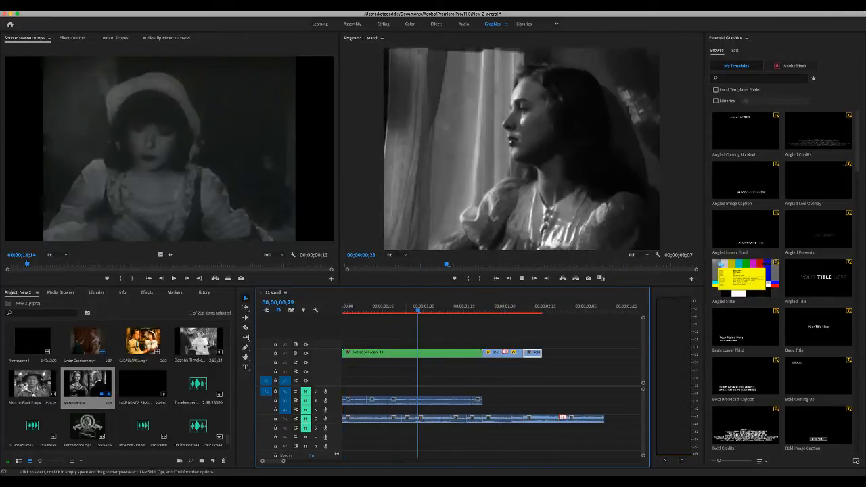
{"action": "key", "text": "space"}
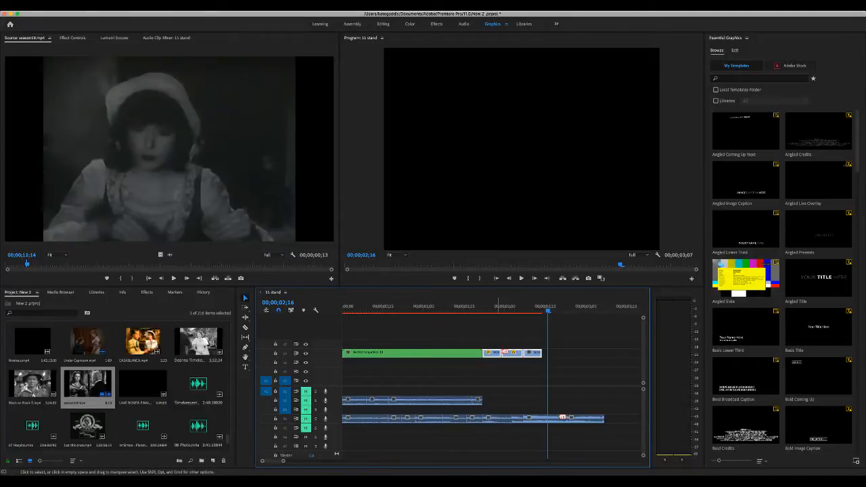
- Delete the video of the season19.mp4 shots after the nested clip and return to the start of the sequence
{"action": "left_click_drag", "start_coordinate": [561, 359], "coordinate": [489, 353]}
{"action": "key", "text": "Delete"}
{"action": "key", "text": "Home"}
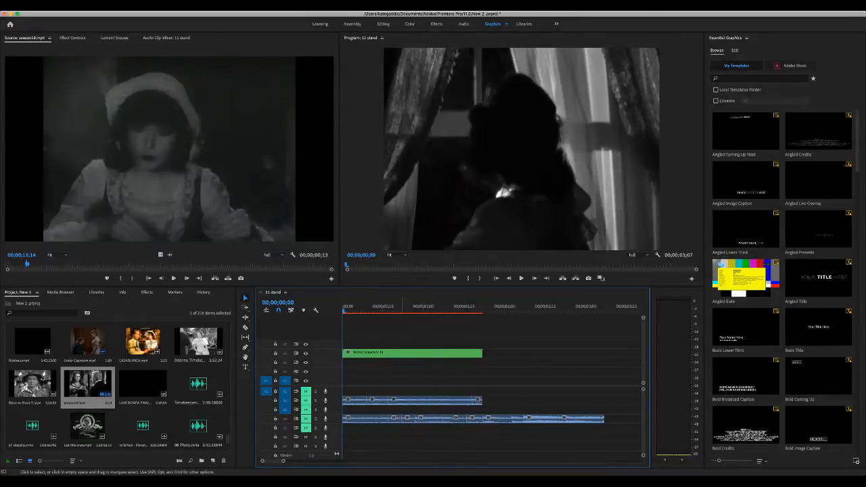
{"action": "left_click", "coordinate": [401, 353]}
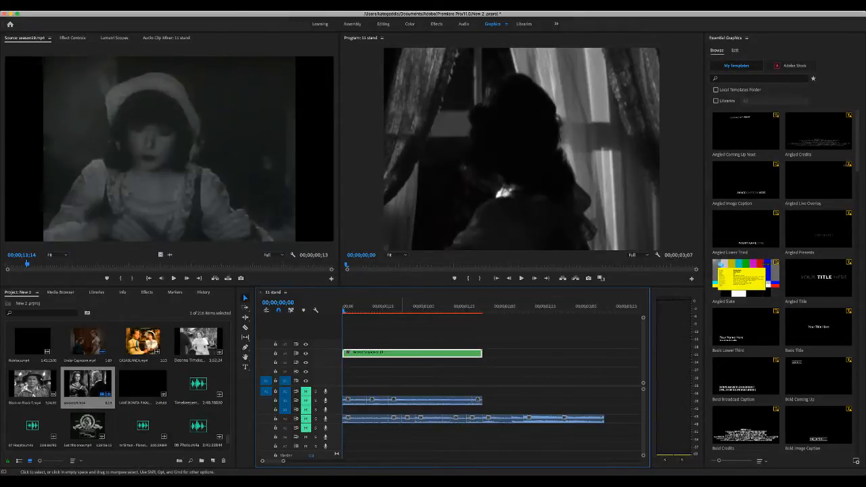
{"action": "key", "text": "super+r"}
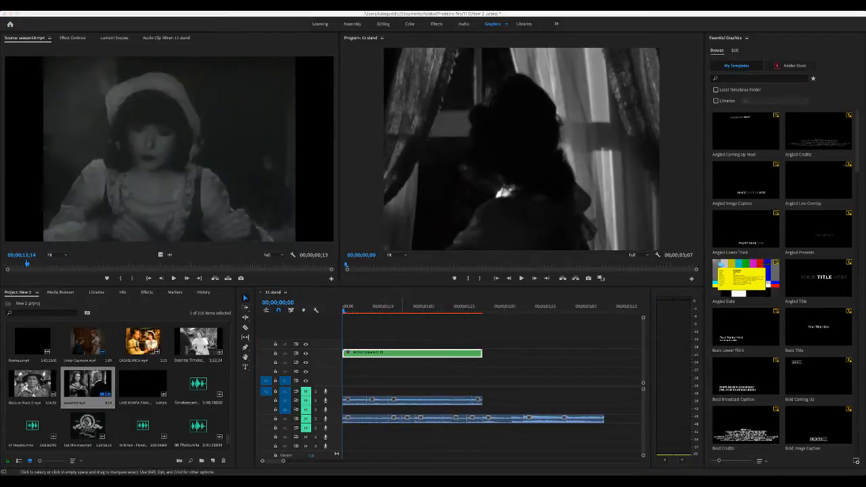
{"action": "key", "text": "Return"}
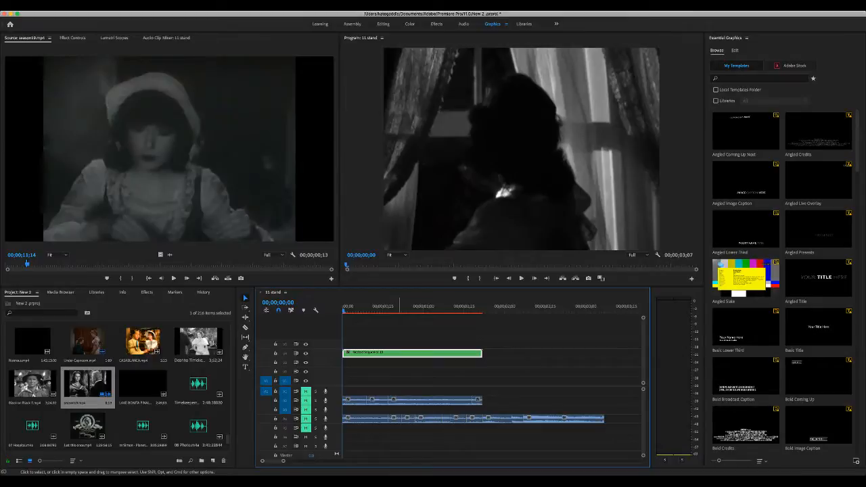
- Duplicate the nested clip onto the three video tracks above it, keeping all copies aligned at the sequence start
{"action": "left_click_drag", "start_coordinate": [410, 353], "coordinate": [410, 344]}
{"action": "left_click_drag", "start_coordinate": [410, 344], "coordinate": [411, 334]}
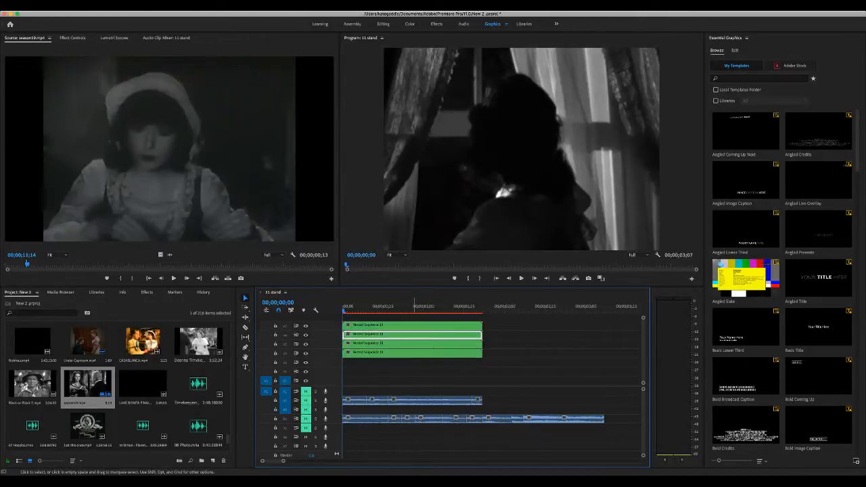
{"action": "left_click", "coordinate": [455, 371]}
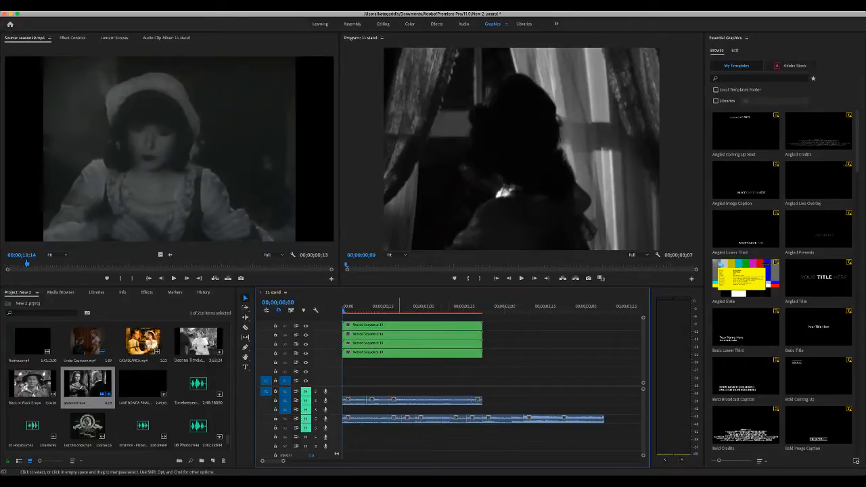
- Apply the Arithmetic effect to the topmost nested copy with Linear Dodge (Add) blending, the Max operator and Red Value 255
{"action": "left_click", "coordinate": [406, 325]}
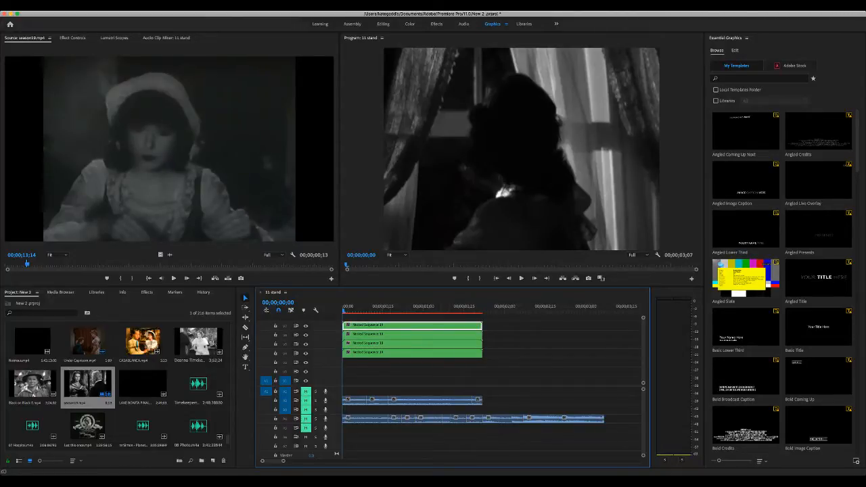
{"action": "key", "text": "shift+5"}
{"action": "key", "text": "shift+7"}
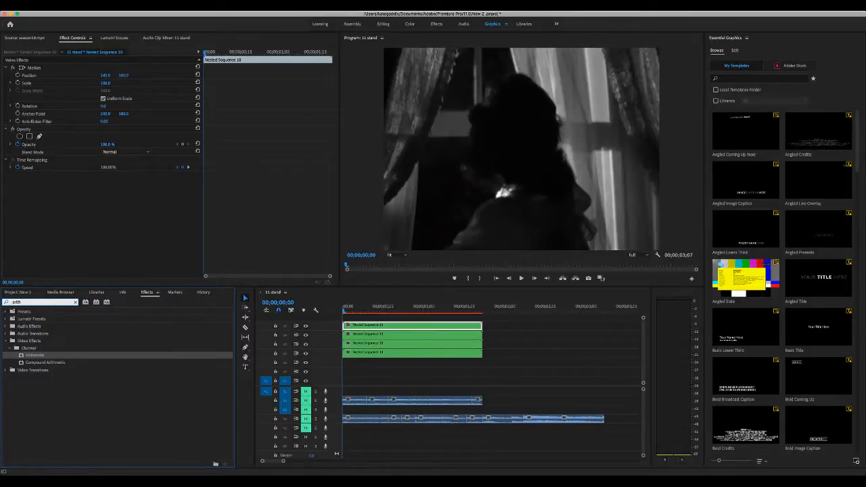
{"action": "left_click", "coordinate": [34, 355]}
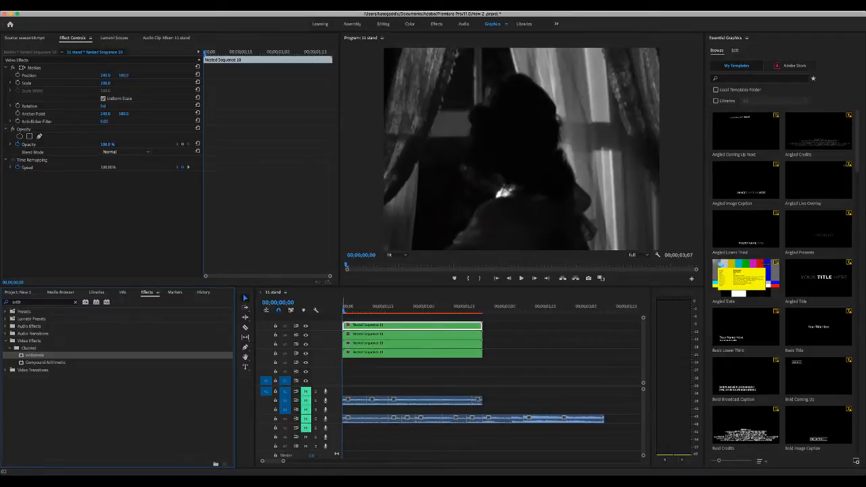
{"action": "left_click_drag", "start_coordinate": [35, 355], "coordinate": [368, 325]}
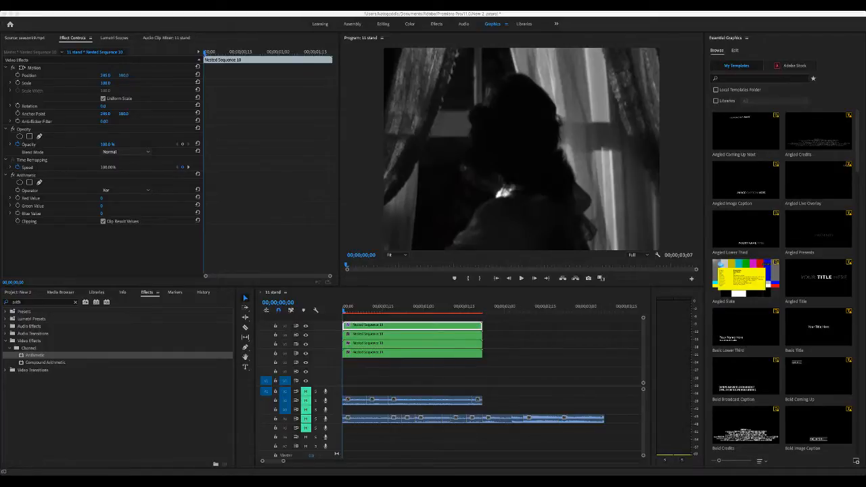
{"action": "left_click", "coordinate": [122, 240]}
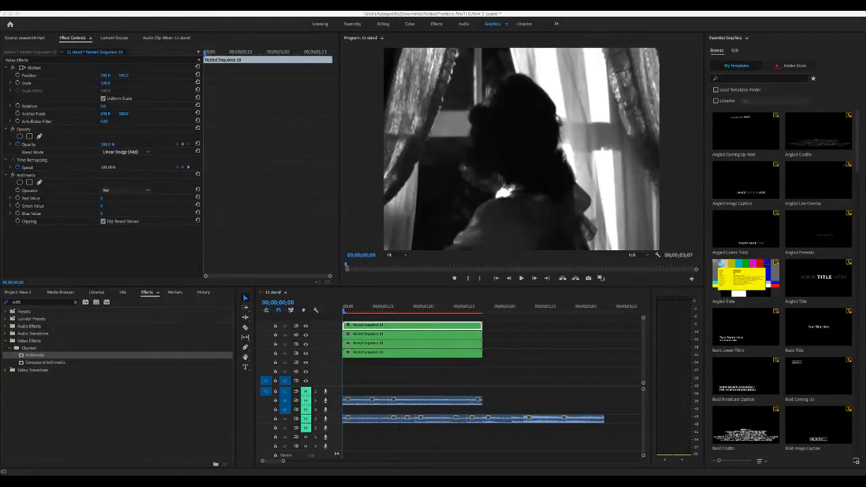
{"action": "left_click", "coordinate": [111, 226]}
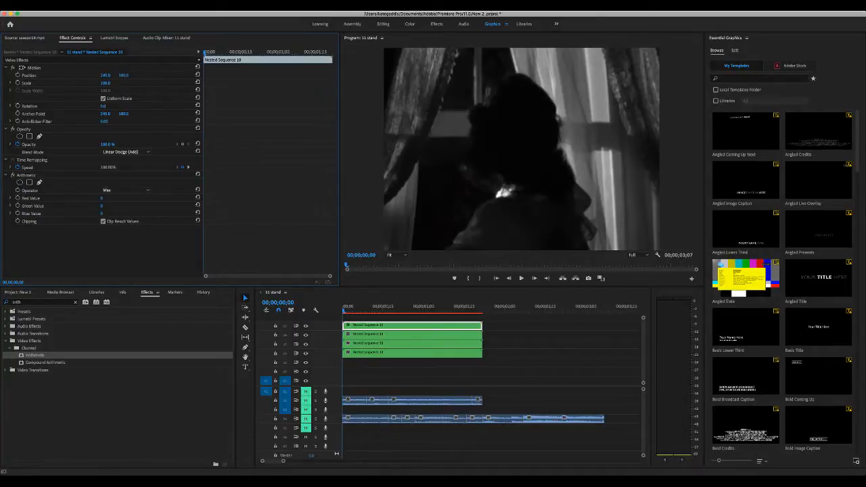
{"action": "left_click_drag", "start_coordinate": [103, 198], "coordinate": [199, 199]}
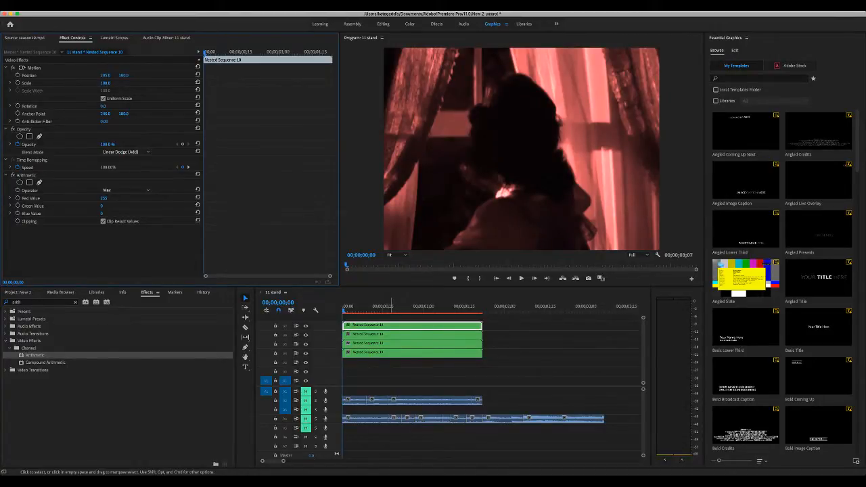
- Apply the Arithmetic effect to the second nested copy from the top with Linear Dodge (Add) blending, the Max operator and Green Value 255
{"action": "left_click", "coordinate": [391, 335]}
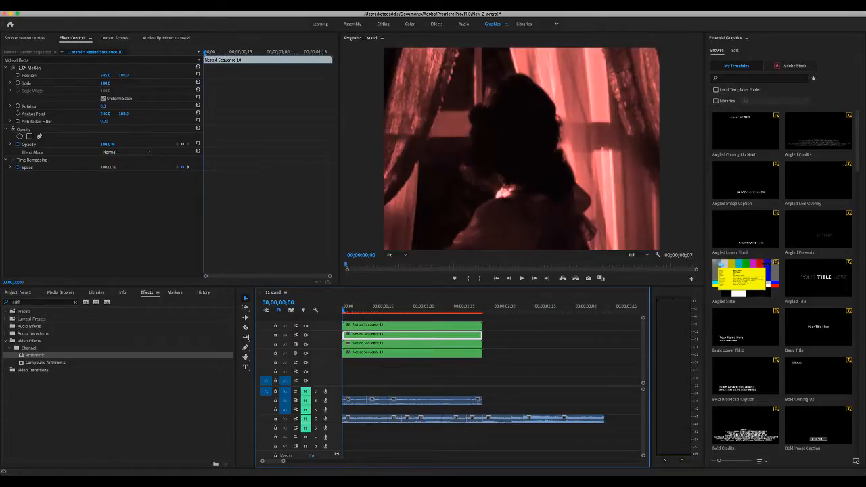
{"action": "left_click", "coordinate": [35, 355]}
{"action": "left_click_drag", "start_coordinate": [36, 356], "coordinate": [406, 335]}
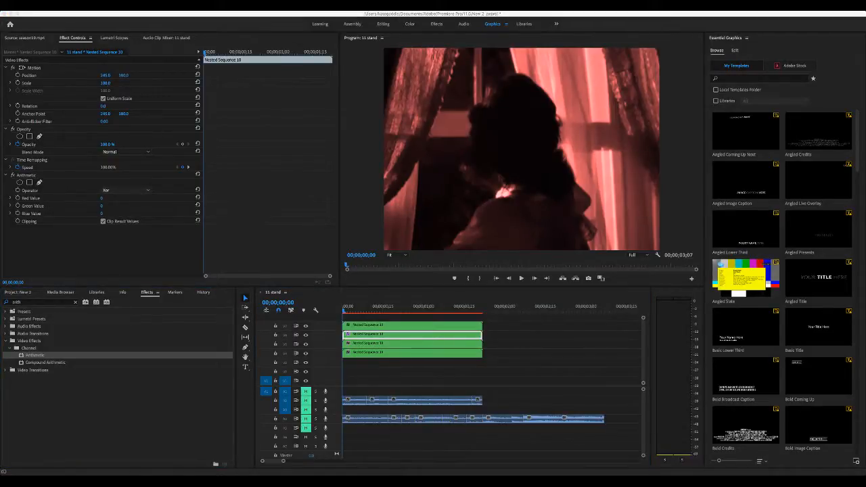
{"action": "left_click", "coordinate": [114, 215]}
{"action": "left_click", "coordinate": [125, 190]}
{"action": "left_click", "coordinate": [115, 197]}
{"action": "left_click", "coordinate": [123, 220]}
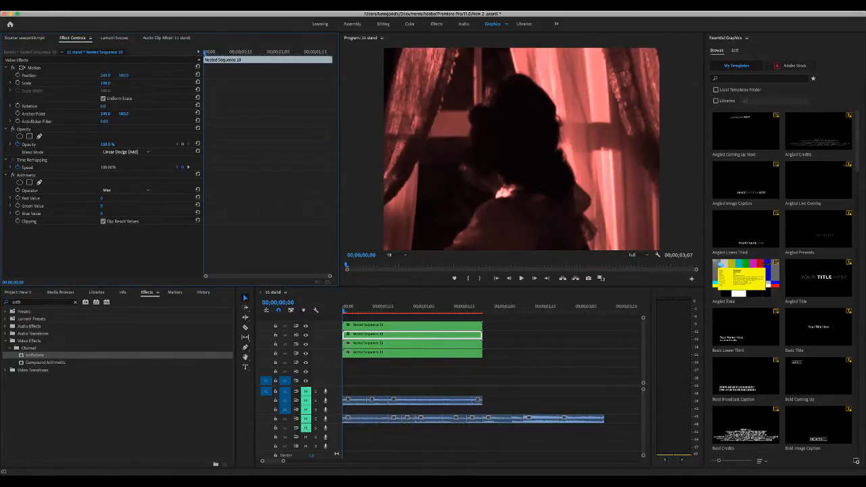
{"action": "left_click_drag", "start_coordinate": [104, 206], "coordinate": [276, 205]}
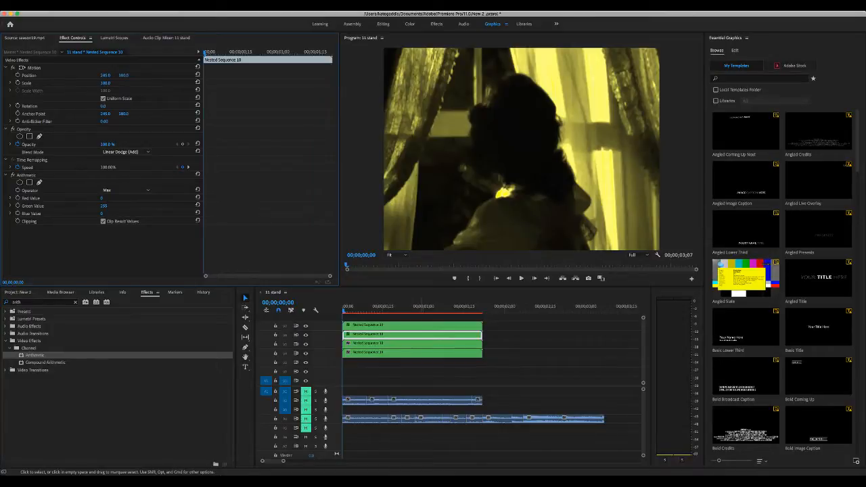
- Apply the Arithmetic effect to the third nested copy from the top with the Max operator, Blue Value 255 and Linear Dodge (Add) blending
{"action": "left_click", "coordinate": [421, 344]}
{"action": "left_click", "coordinate": [35, 355]}
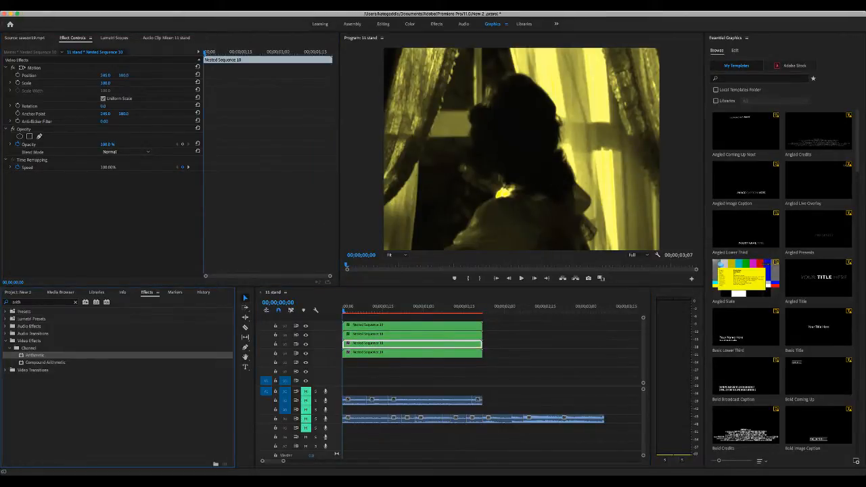
{"action": "left_click_drag", "start_coordinate": [35, 355], "coordinate": [379, 344]}
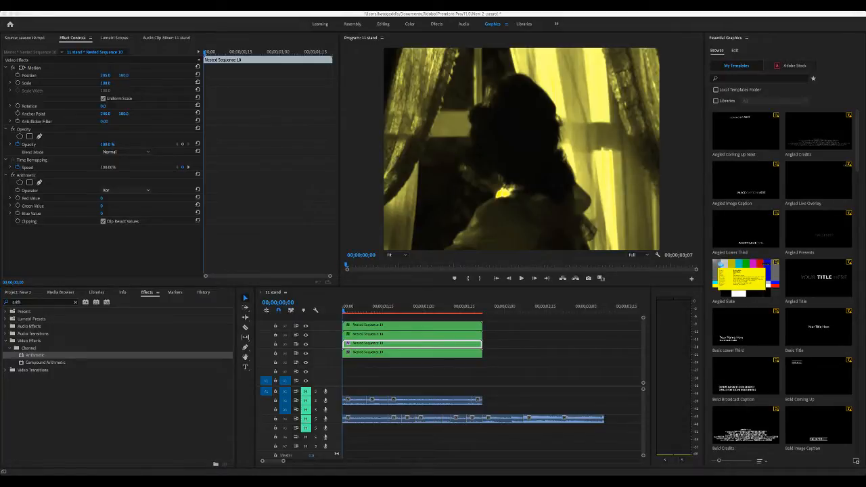
{"action": "left_click", "coordinate": [111, 222]}
{"action": "left_click_drag", "start_coordinate": [103, 214], "coordinate": [197, 213]}
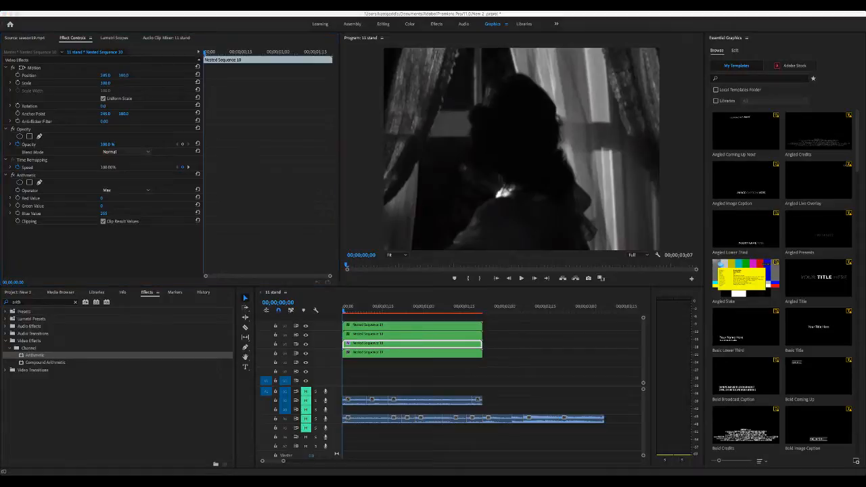
{"action": "left_click", "coordinate": [125, 152]}
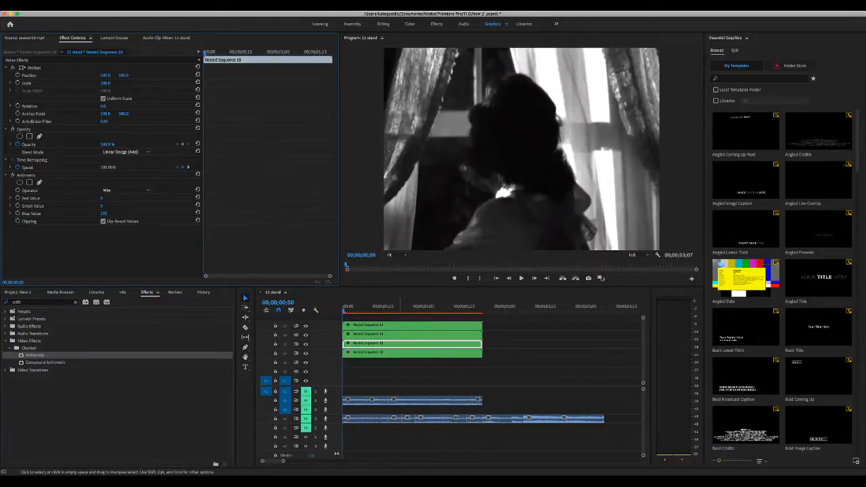
- Offset the topmost nested copy horizontally to an X position of 101 and select the green copy beneath it
{"action": "left_click", "coordinate": [400, 325]}
{"action": "left_click", "coordinate": [103, 198]}
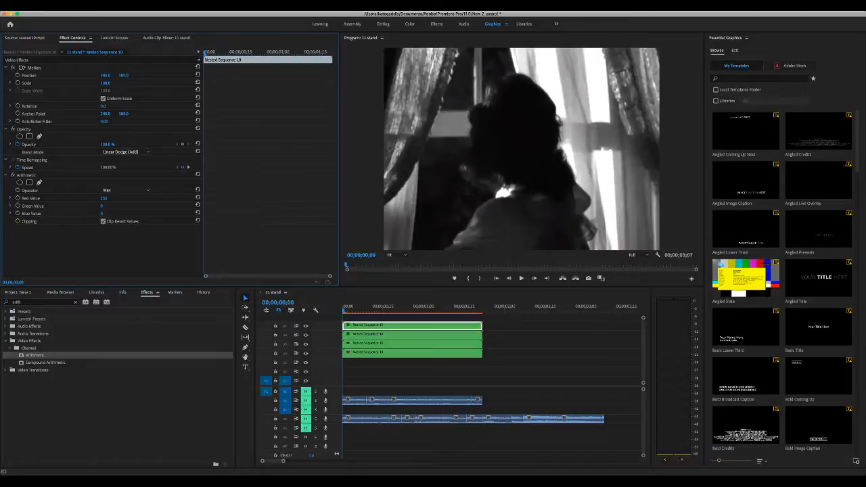
{"action": "left_click_drag", "start_coordinate": [105, 75], "coordinate": [12, 76]}
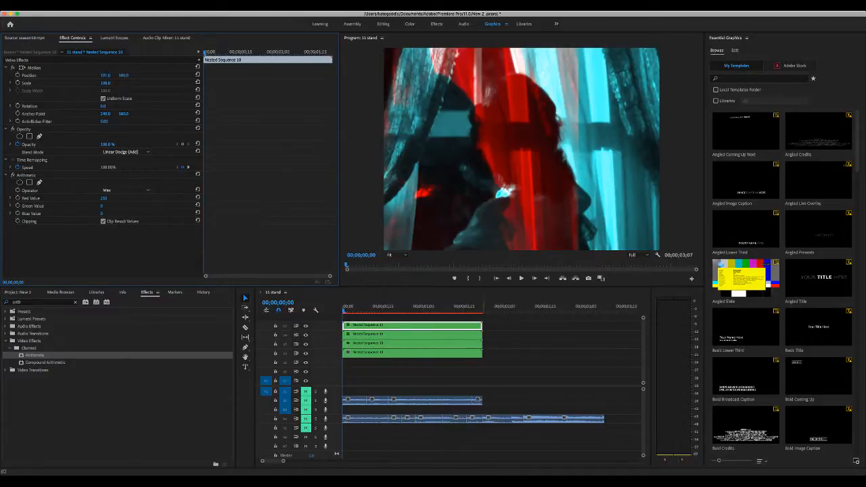
{"action": "left_click", "coordinate": [441, 334]}
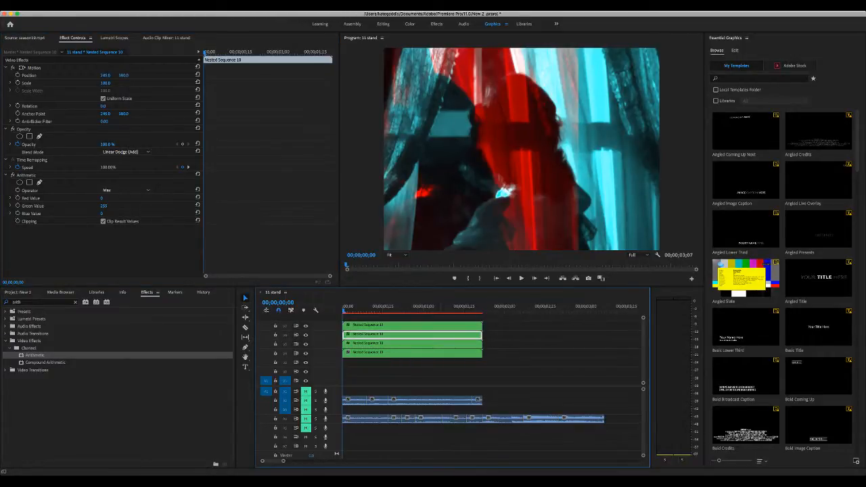
- Offset the green copy horizontally to an X position of about 426 and nest the top three colour copies into a single clip
{"action": "left_click_drag", "start_coordinate": [105, 75], "coordinate": [228, 76]}
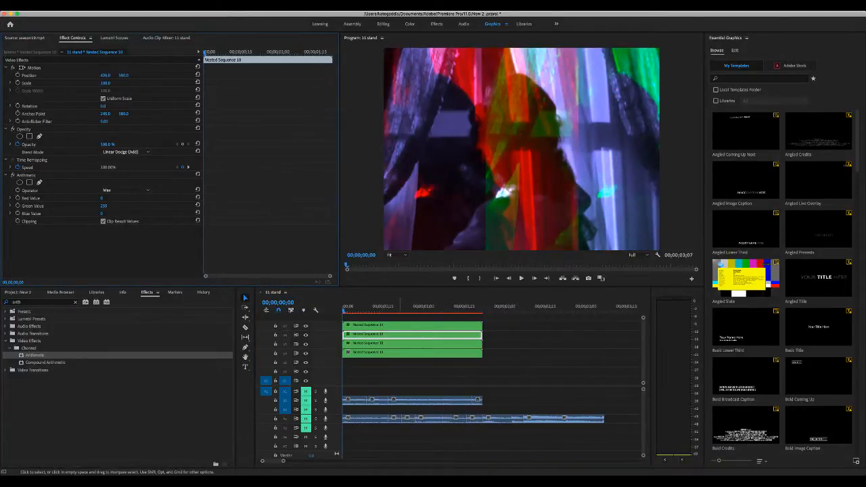
{"action": "left_click", "coordinate": [402, 344]}
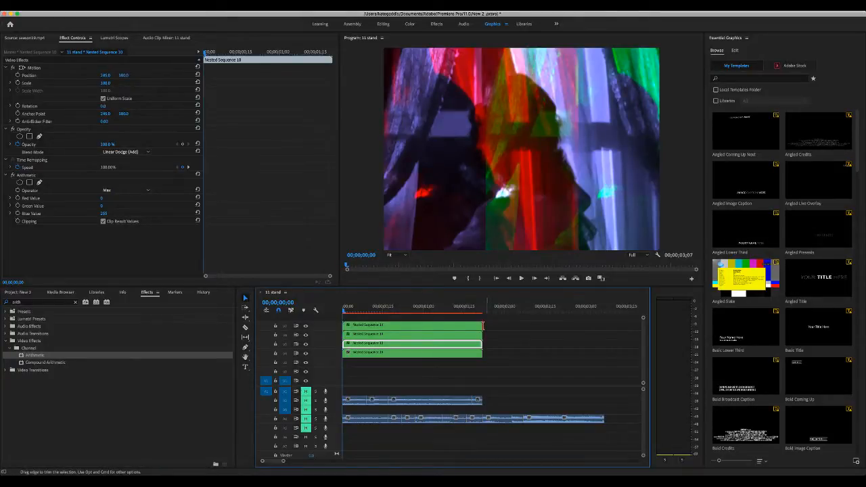
{"action": "left_click_drag", "start_coordinate": [492, 322], "coordinate": [474, 342]}
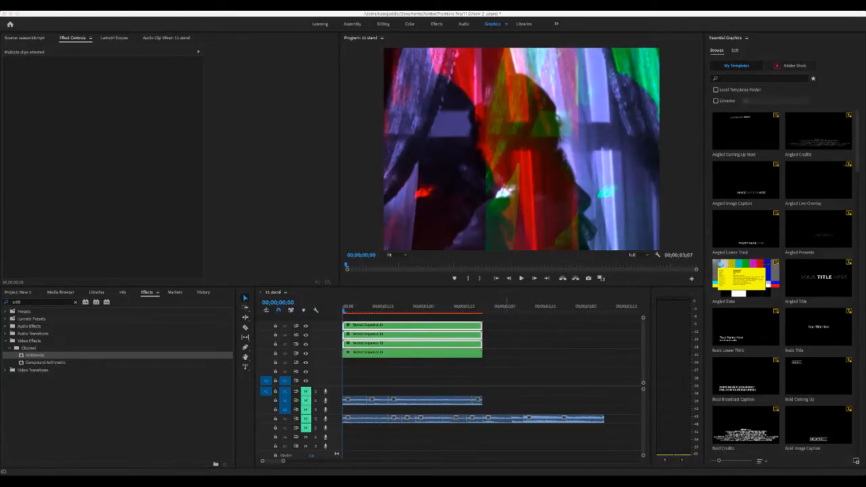
{"action": "key", "text": "Delete"}
- Play back the RGB split effect in the sequence and save the project
{"action": "key", "text": "space"}
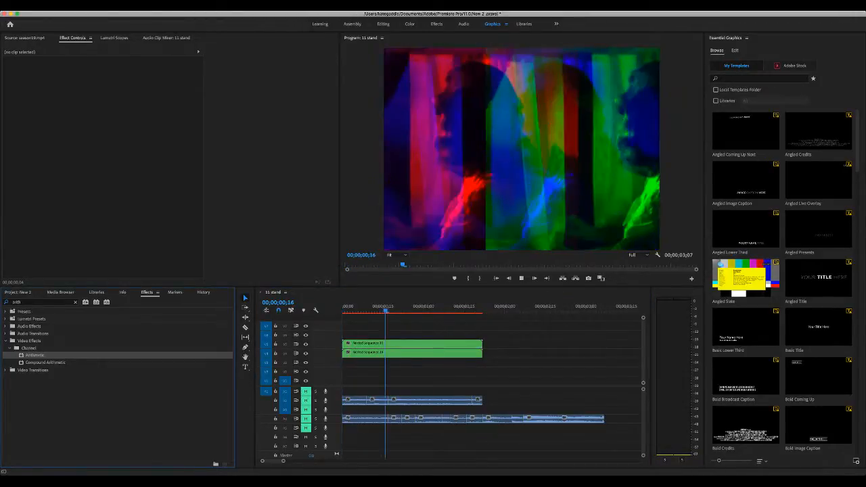
{"action": "key", "text": "space"}
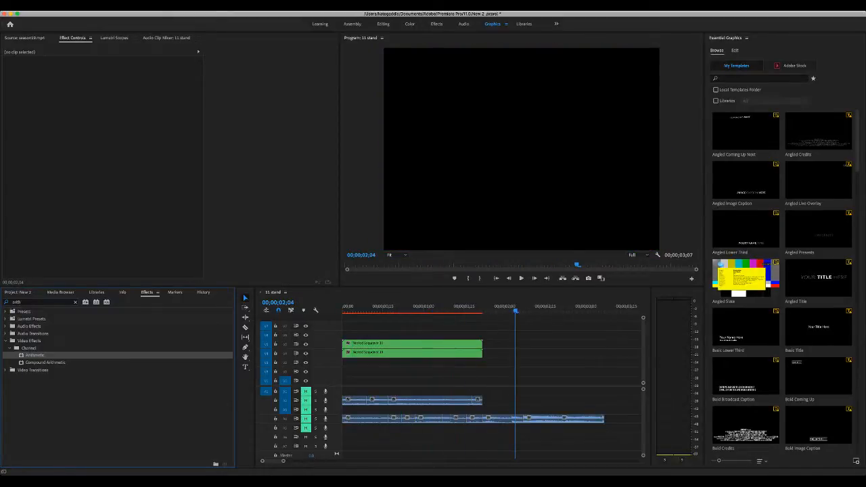
{"action": "key", "text": "super+s"}
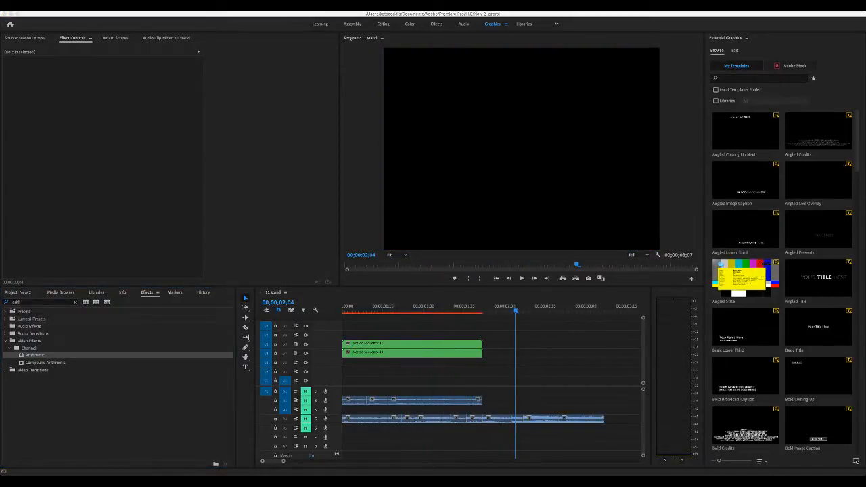